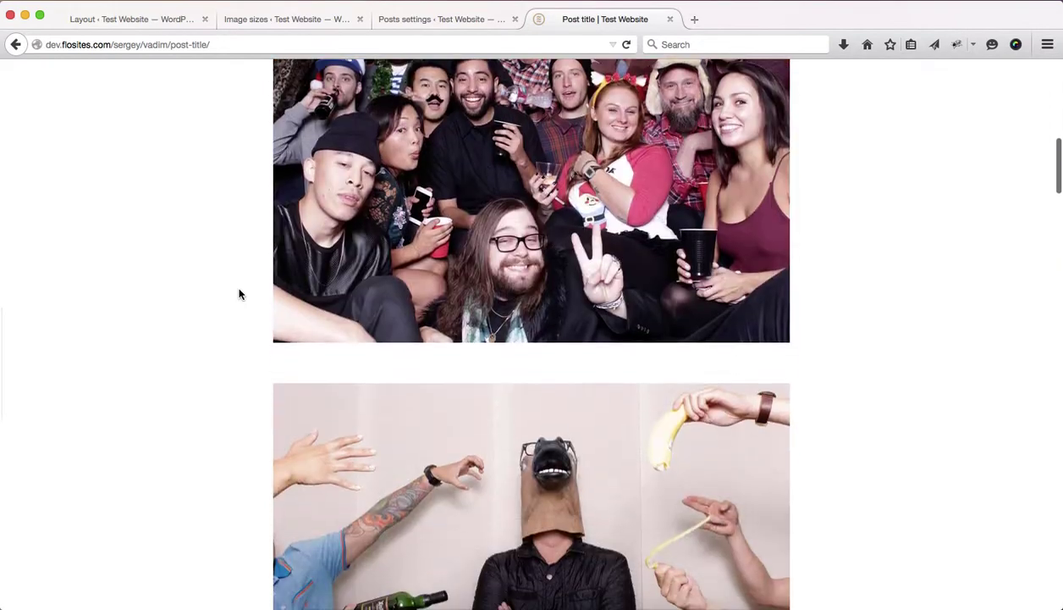
Look over the published sample post, and open the theme's Layout page settings at the single blog post width option
scroll(240, 294, "down", 1)
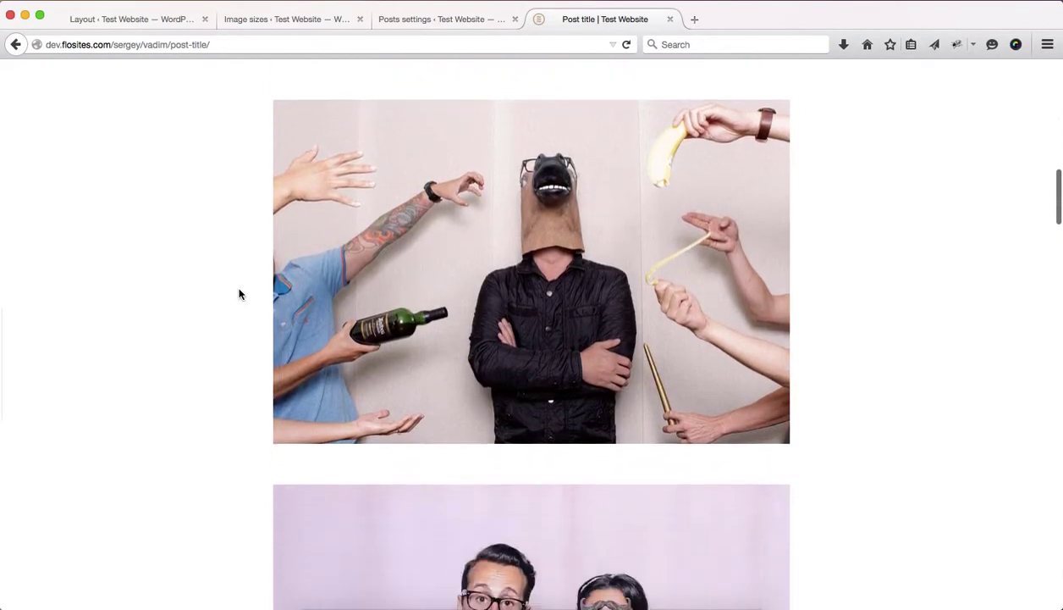
scroll(240, 294, "up", 11)
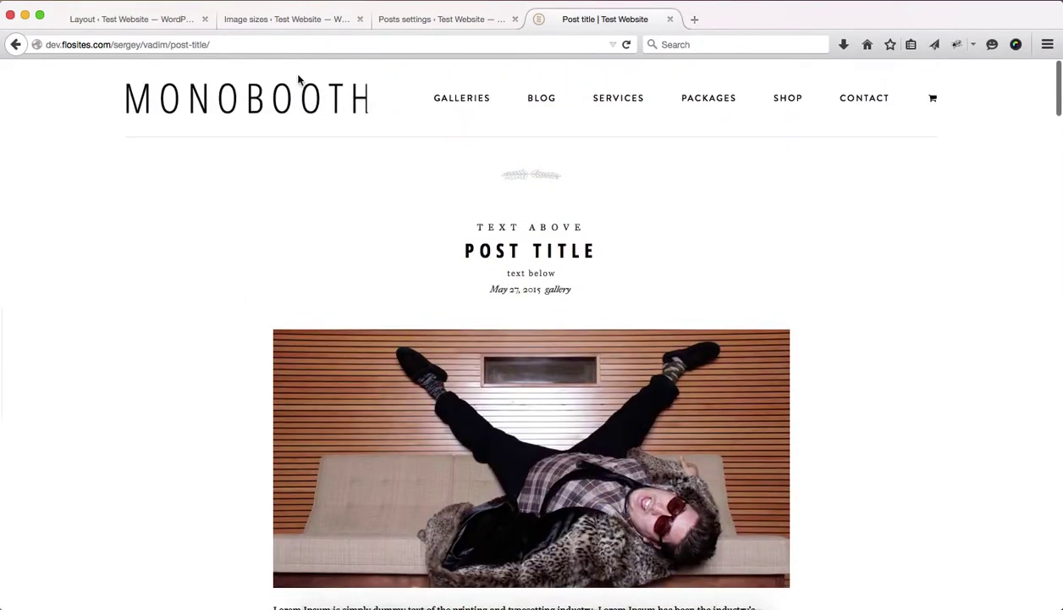
left_click(174, 20)
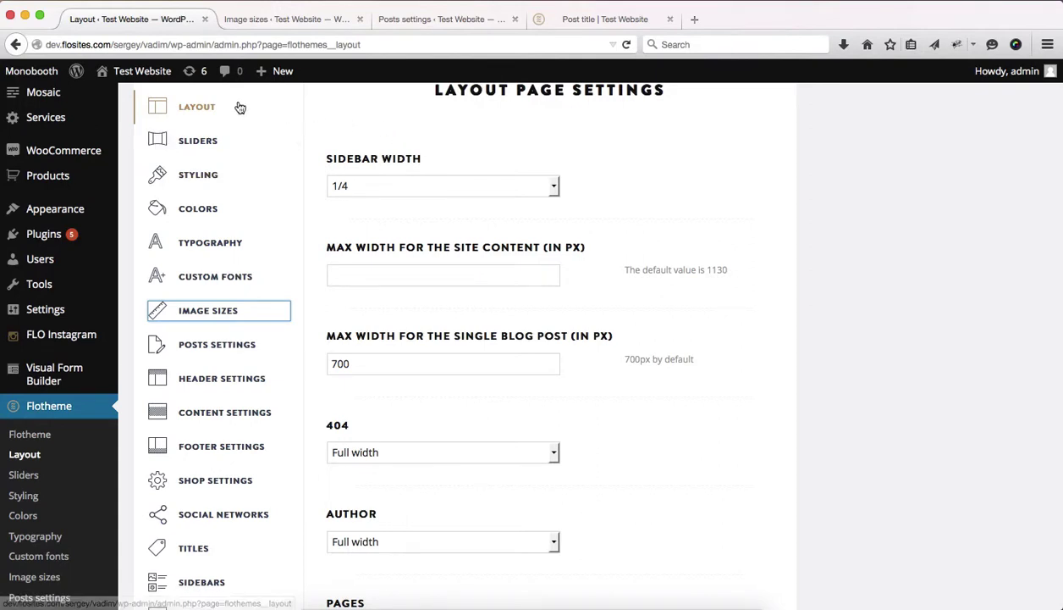
left_click(342, 113)
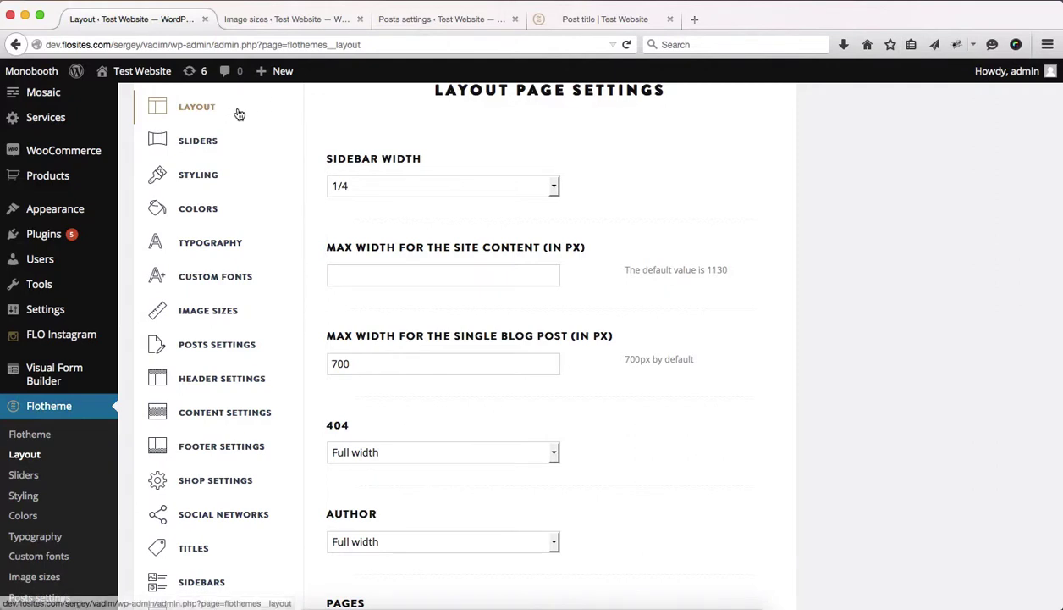
scroll(455, 325, "down", 1)
scroll(455, 325, "down", 1)
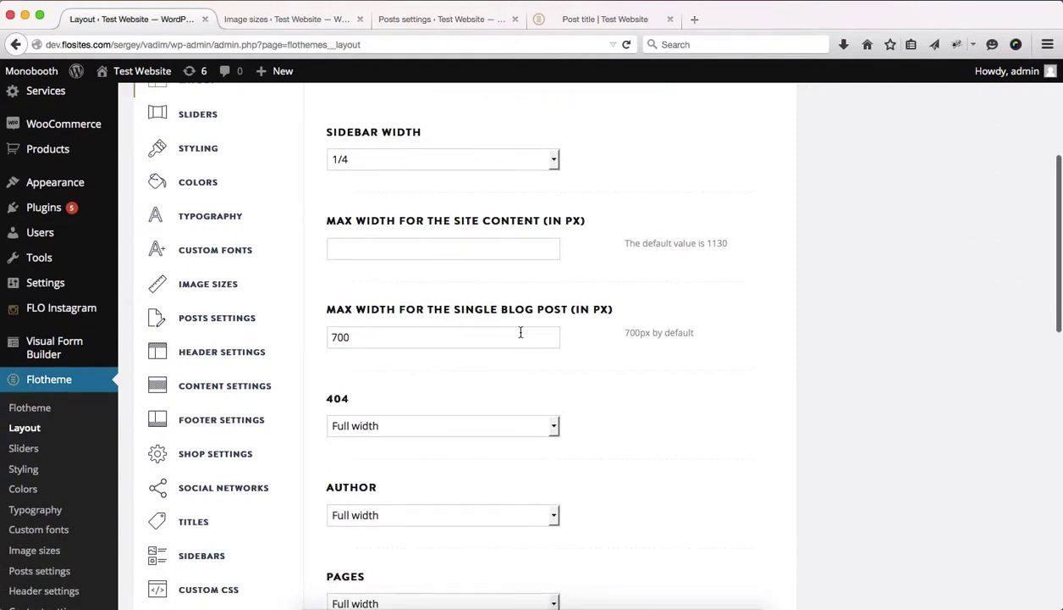
Set the maximum width for the single blog post to 900 px, update the layout settings and view the refreshed post
double_click(363, 336)
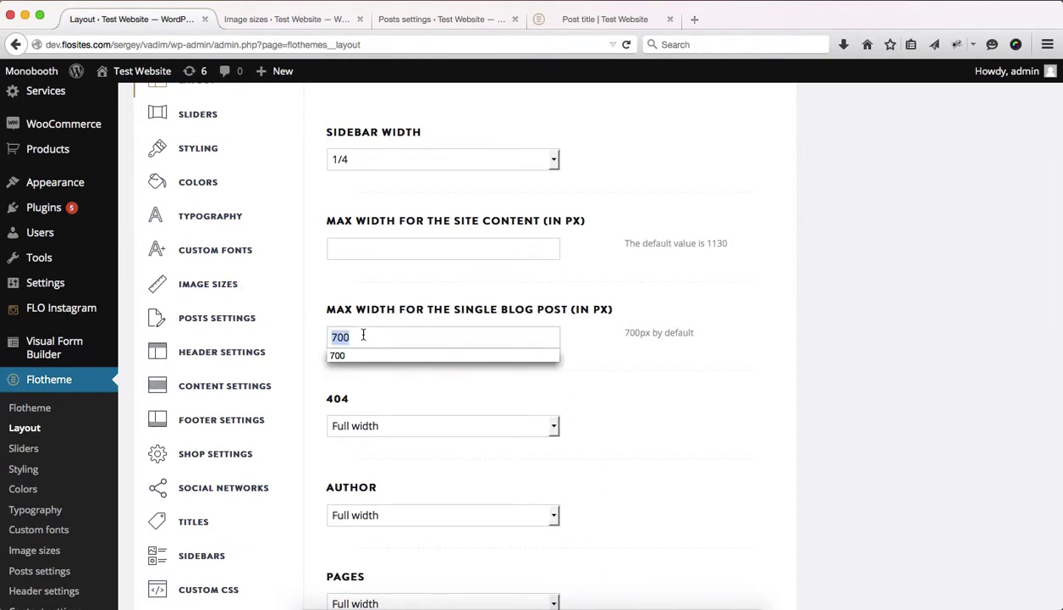
left_click(605, 18)
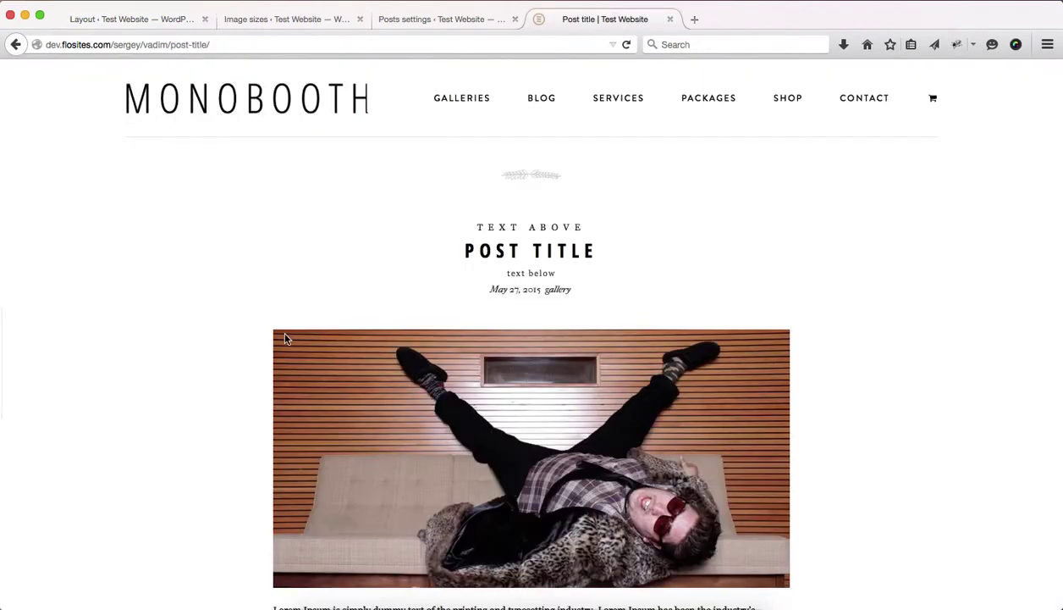
left_click(165, 23)
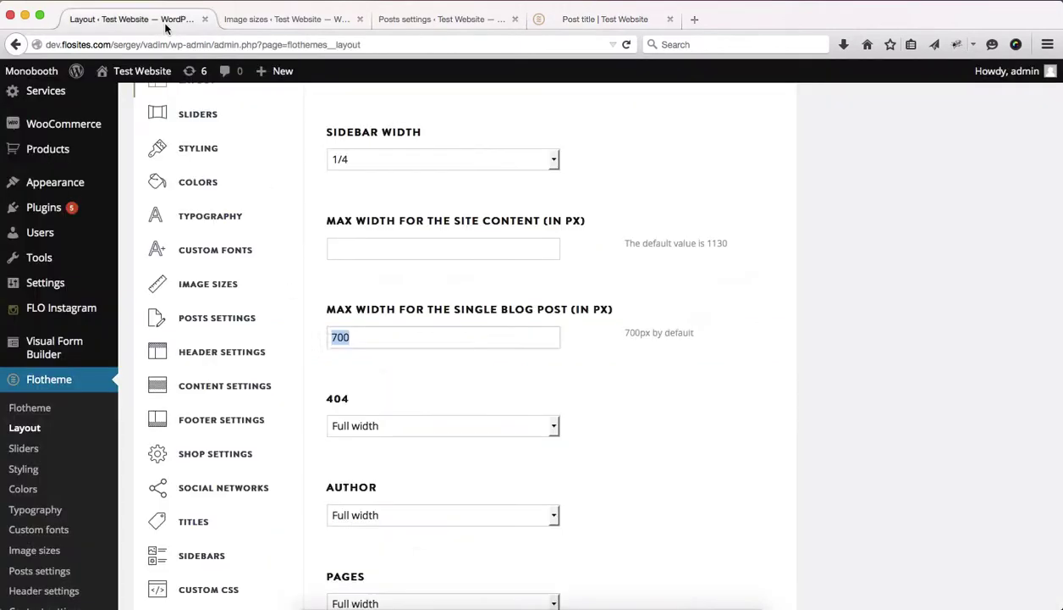
type("900")
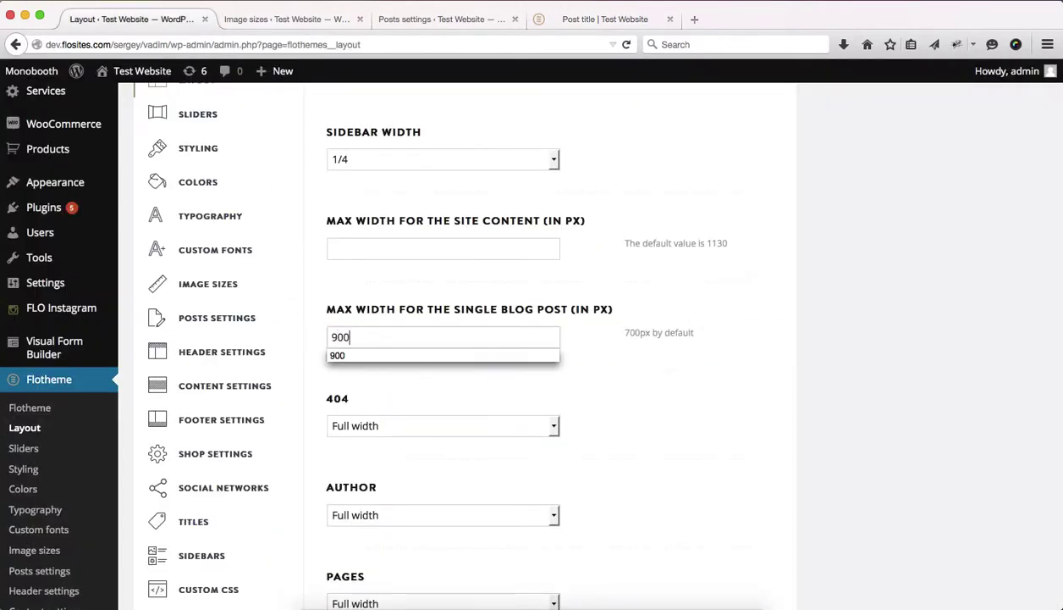
key("Down")
scroll(881, 390, "down", 15)
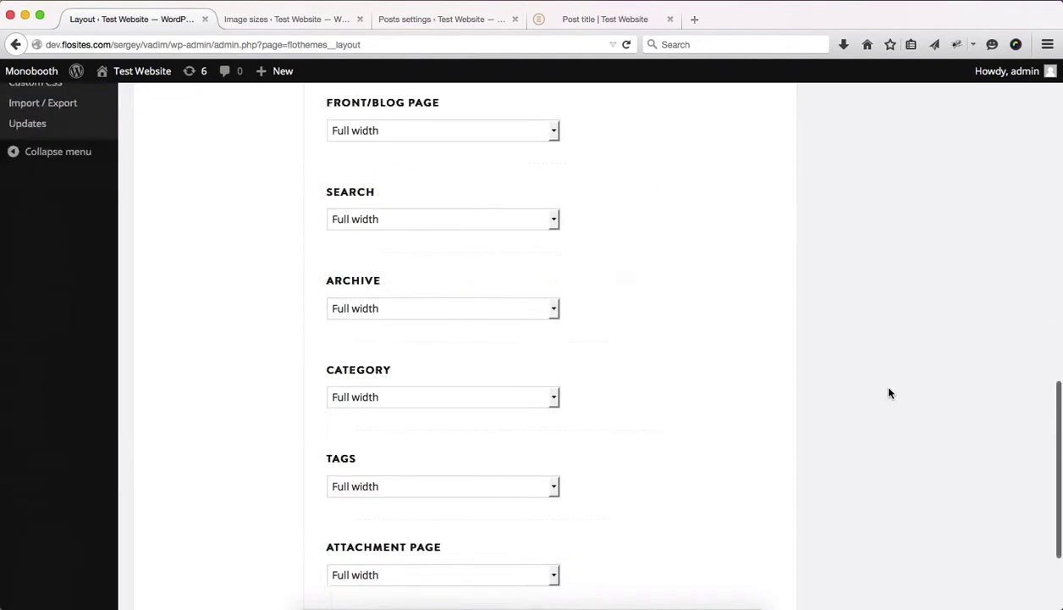
left_click(698, 521)
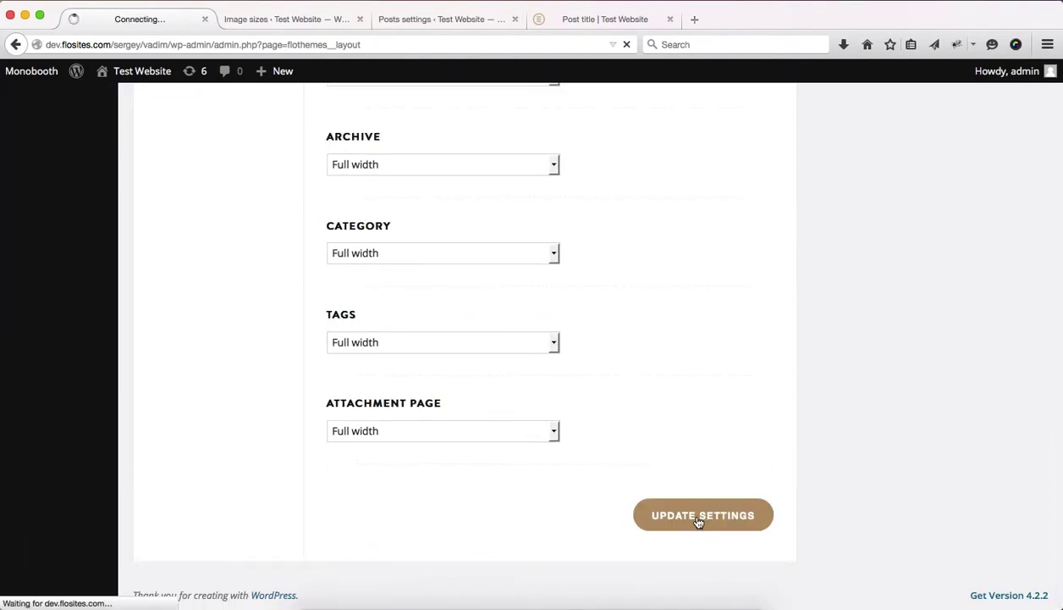
key("super+4")
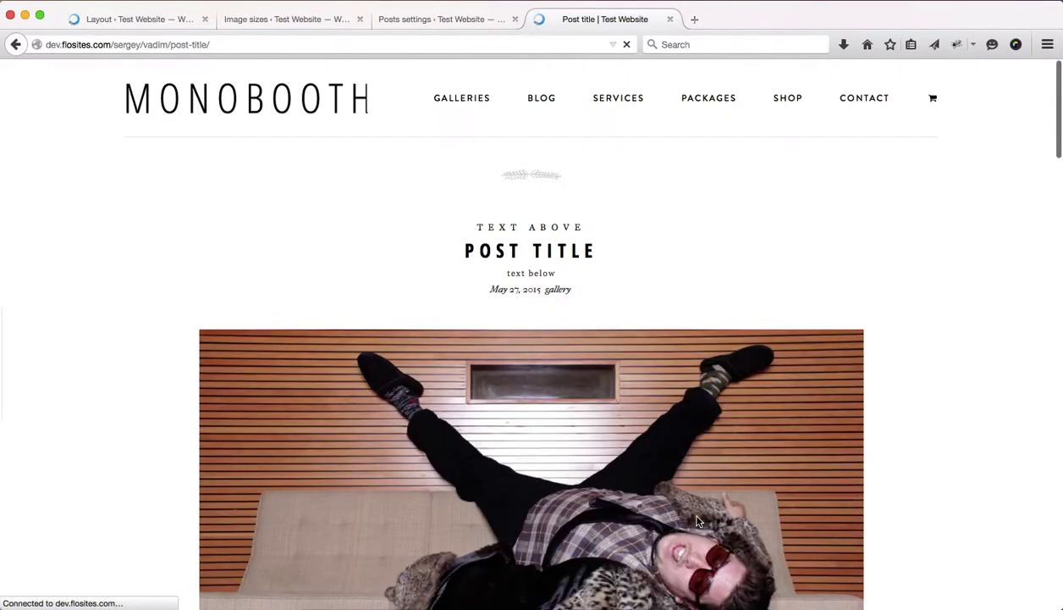
scroll(788, 394, "down", 3)
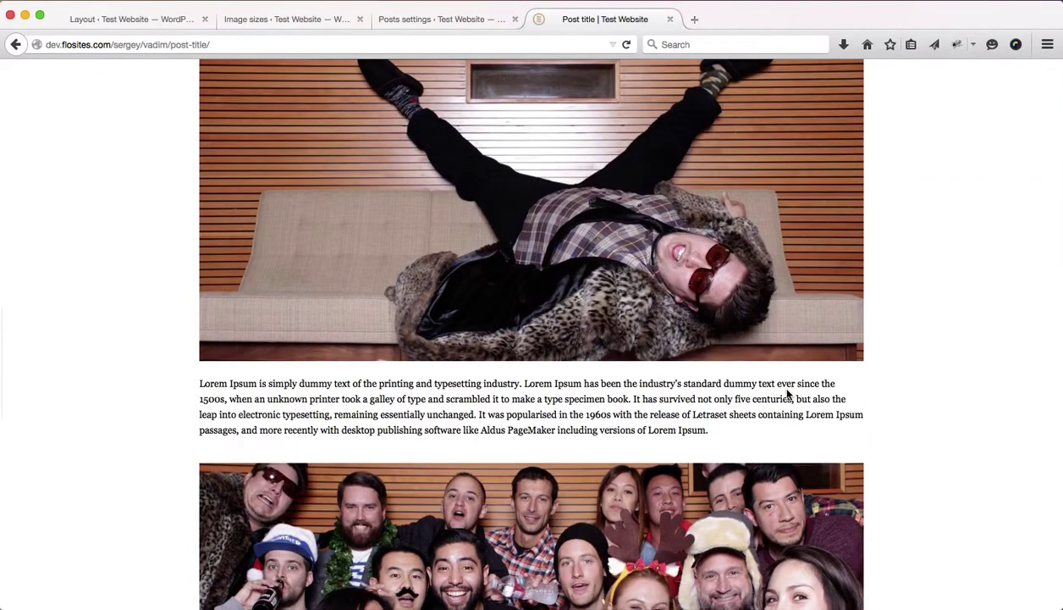
Examine the per-page layout options in the Layout page settings, including the sidebar choices offered for single posts
key("ctrl+Tab")
scroll(787, 393, "down", 5)
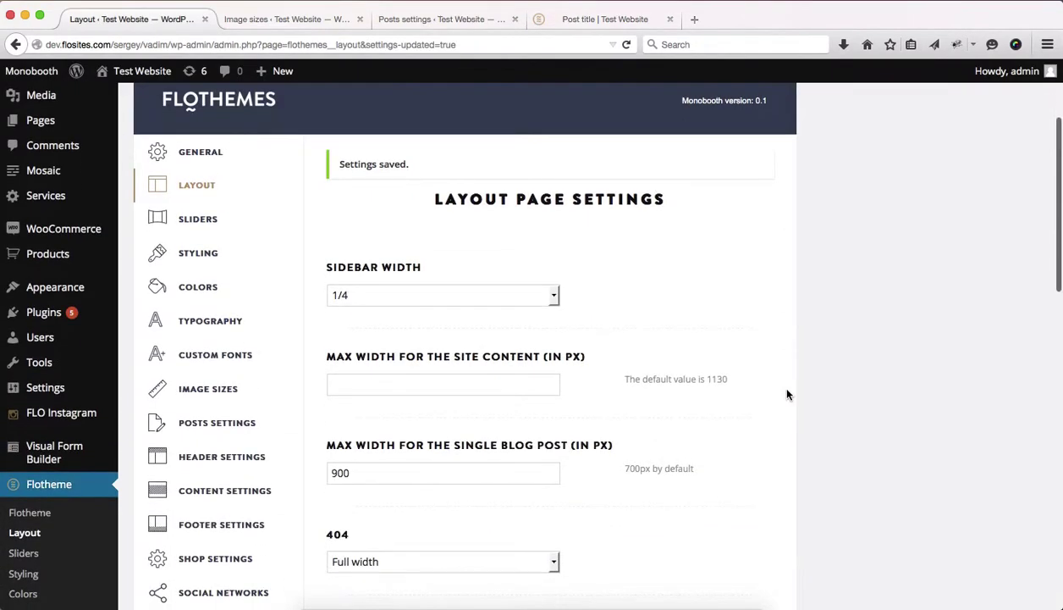
scroll(787, 394, "down", 1)
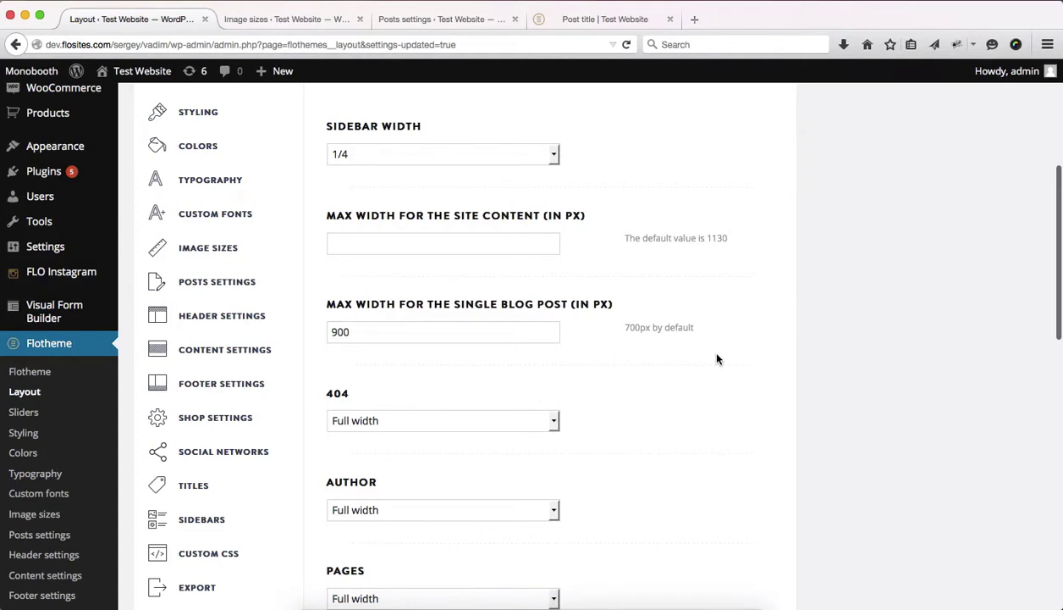
scroll(717, 359, "down", 2)
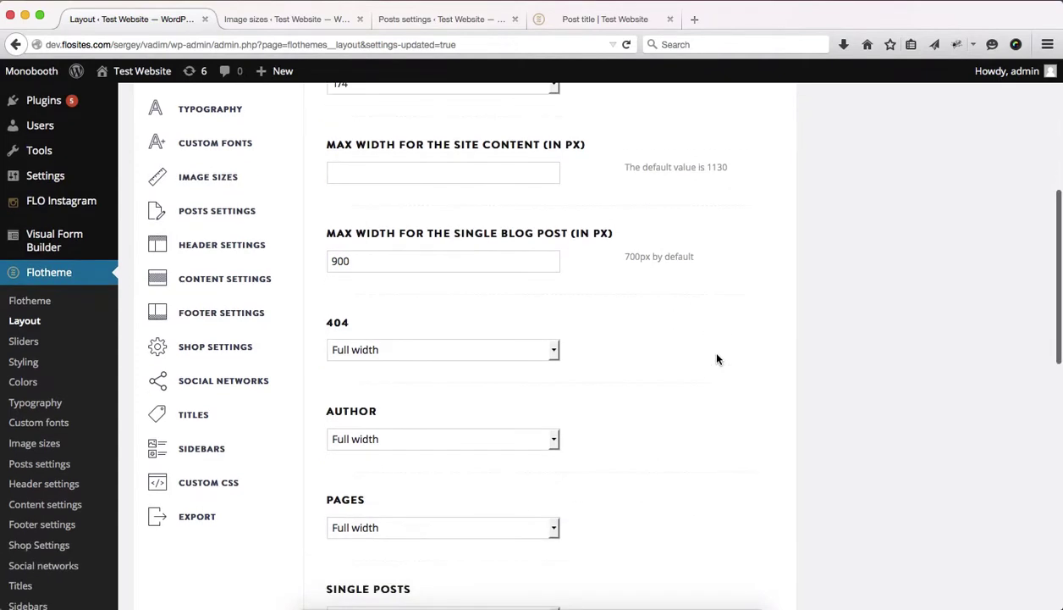
scroll(717, 359, "down", 6)
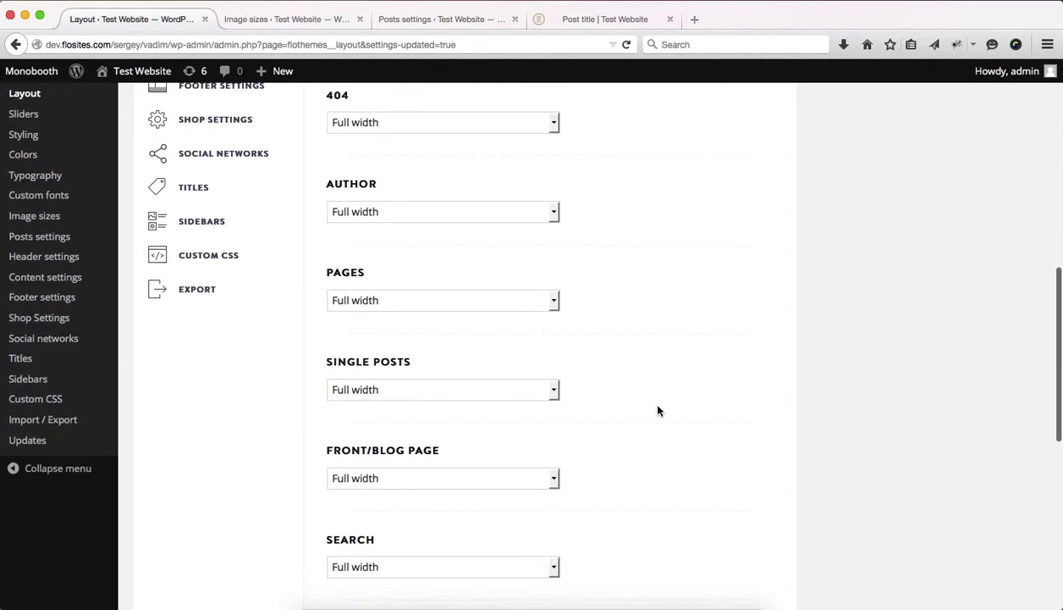
scroll(658, 410, "down", 1)
left_click(526, 363)
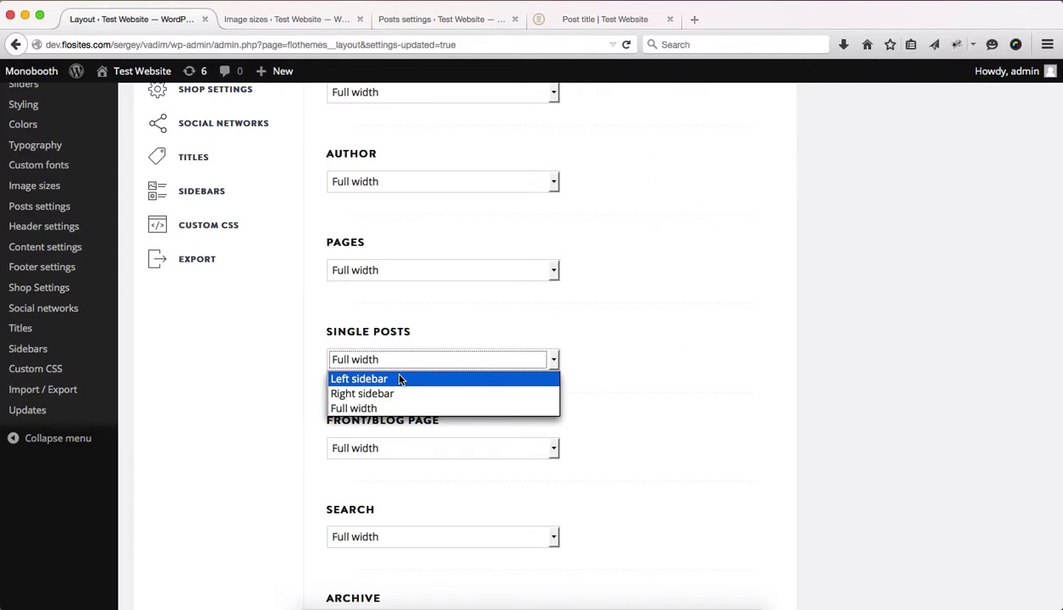
left_click(276, 374)
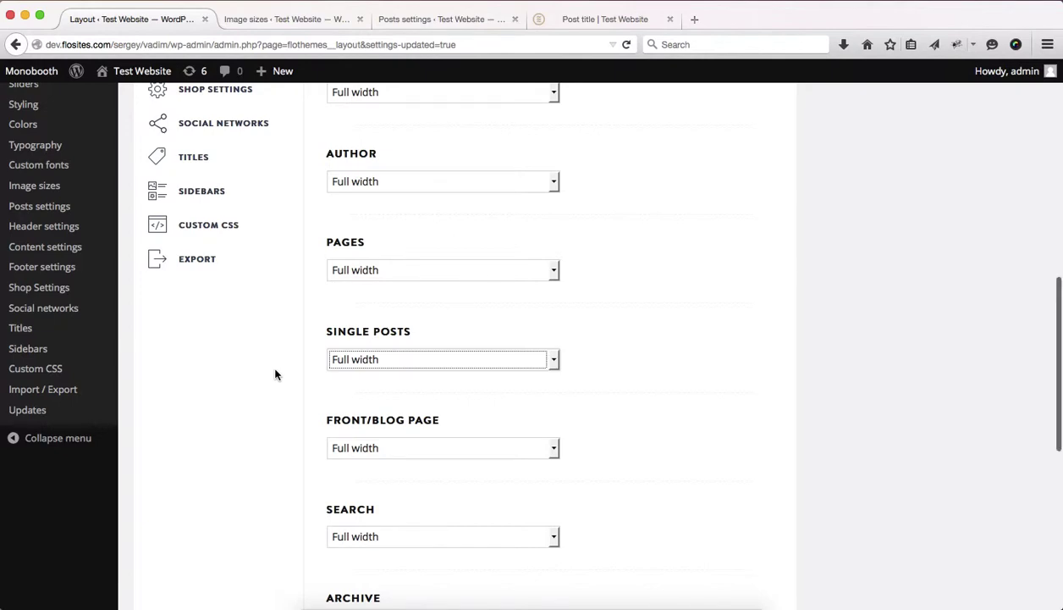
scroll(275, 374, "up", 10)
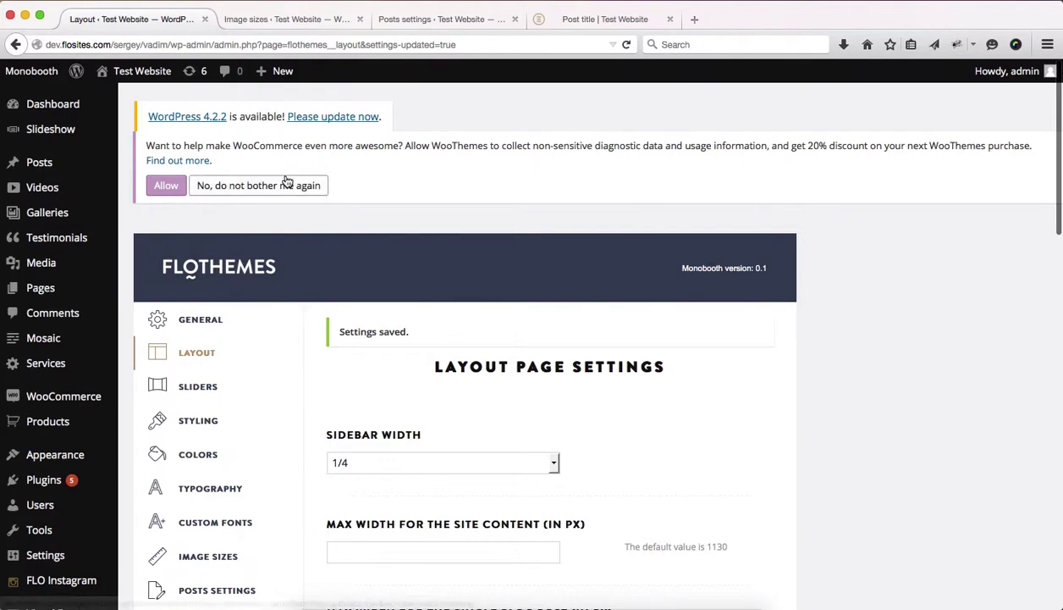
Compare the single page featured image size fields in the Image Sizes settings with the featured image on the sample post
left_click(256, 19)
scroll(215, 272, "up", 5)
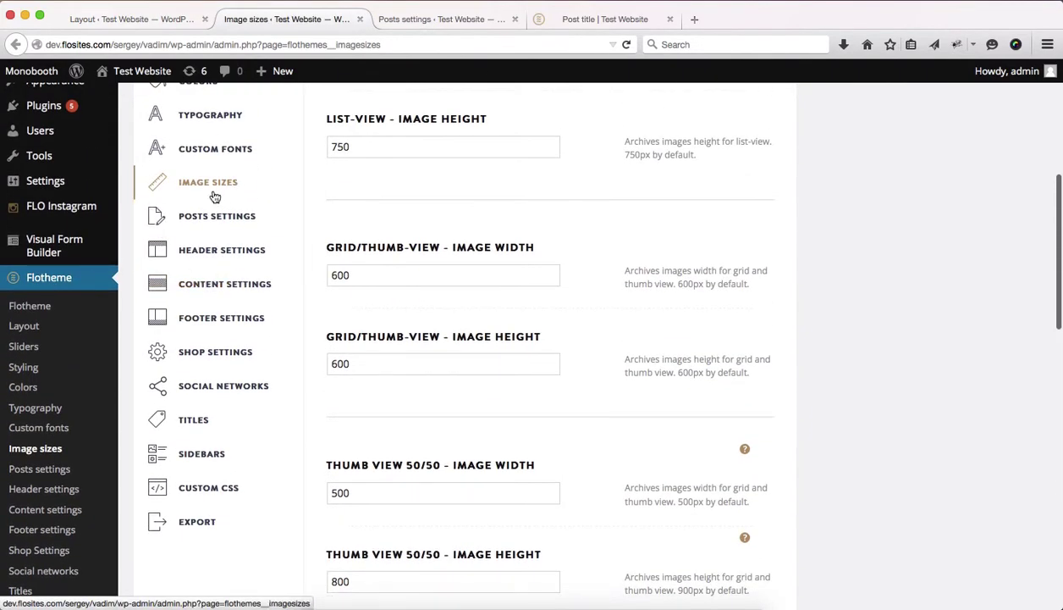
scroll(342, 242, "down", 5)
scroll(342, 242, "down", 2)
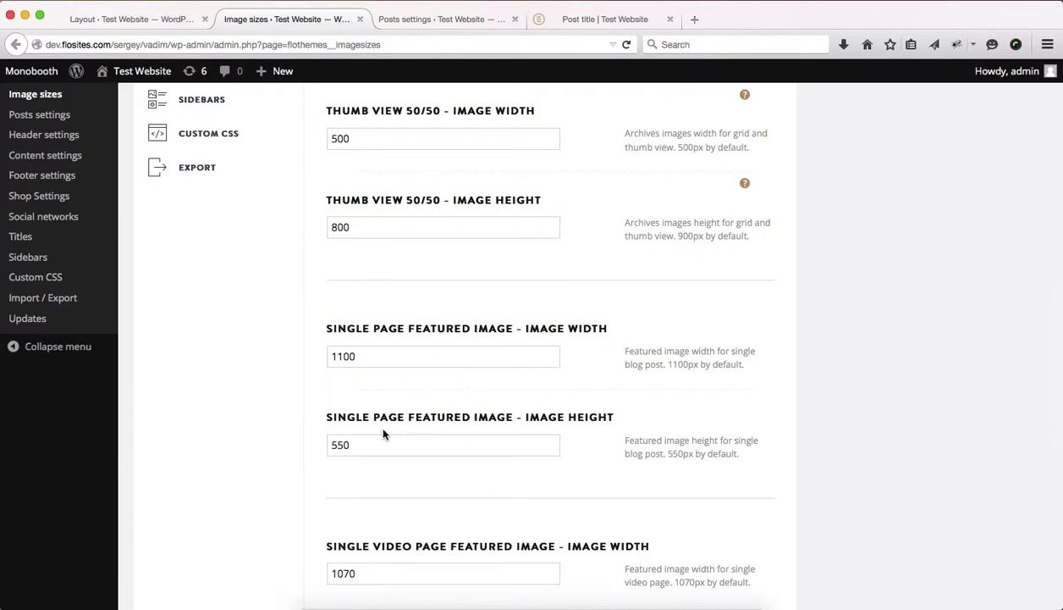
left_click(598, 18)
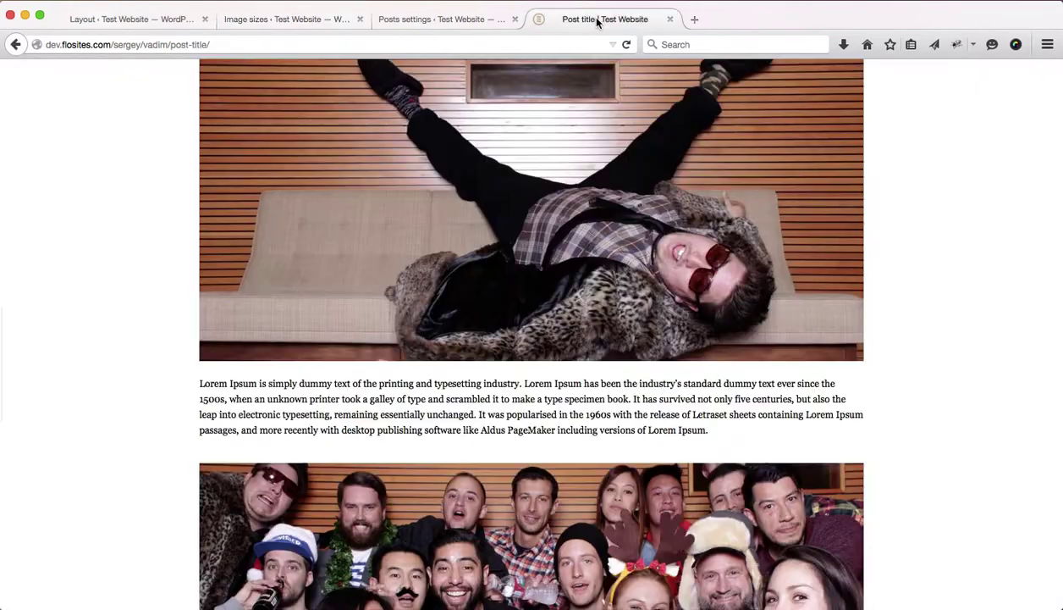
scroll(514, 348, "up", 3)
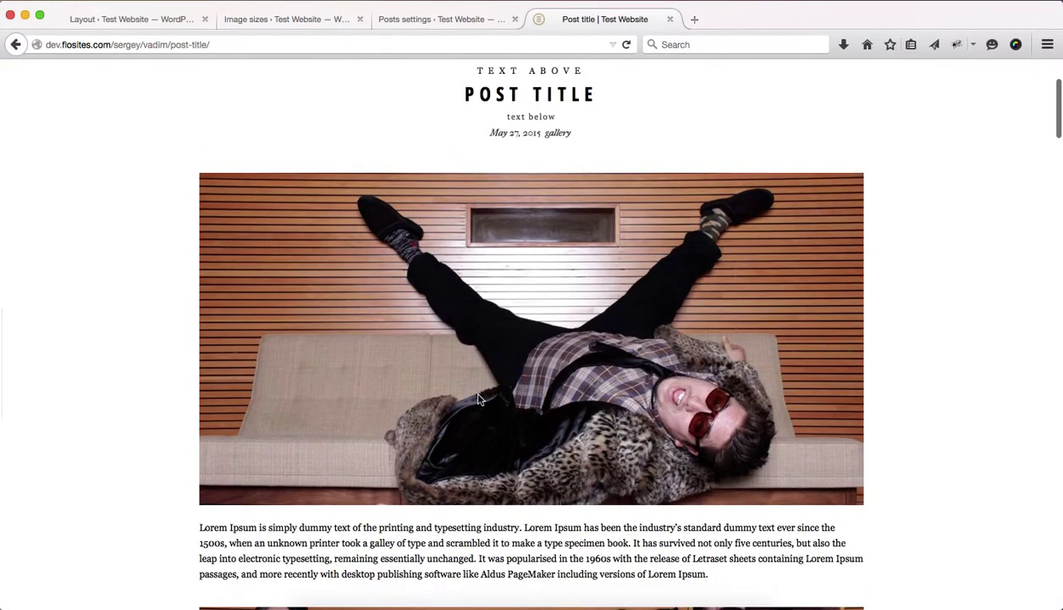
Set the single page featured image width to 1200 and height to 800 in the Image Sizes settings, and save them
left_click(263, 21)
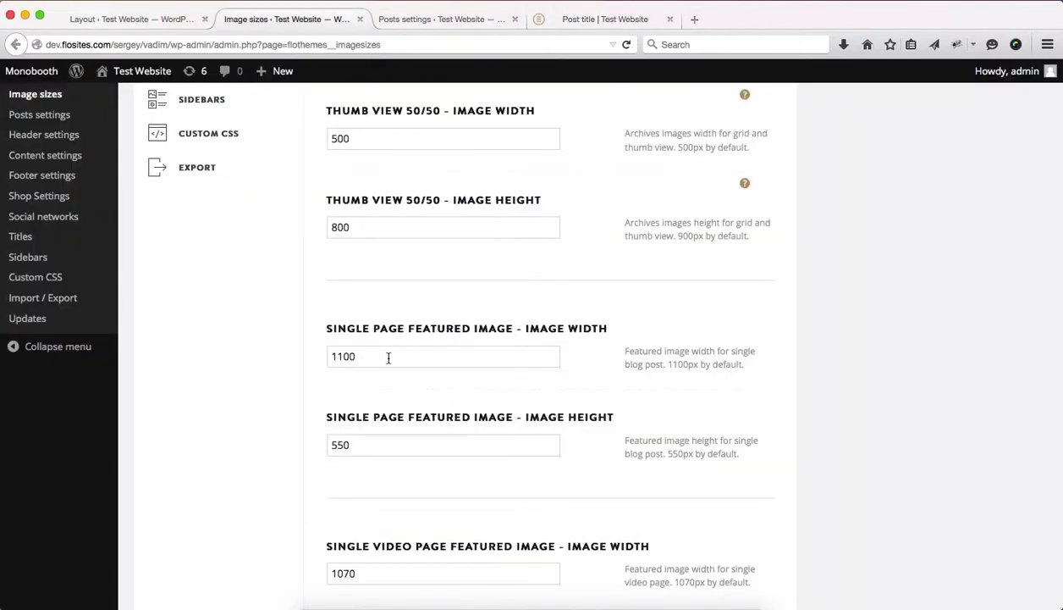
double_click(359, 446)
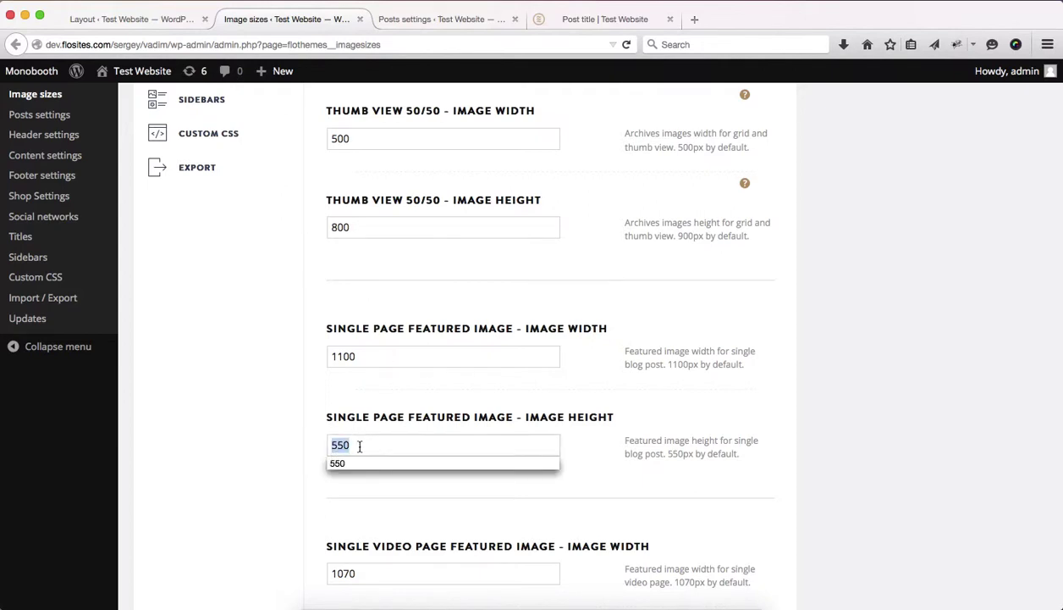
key("shift+Tab")
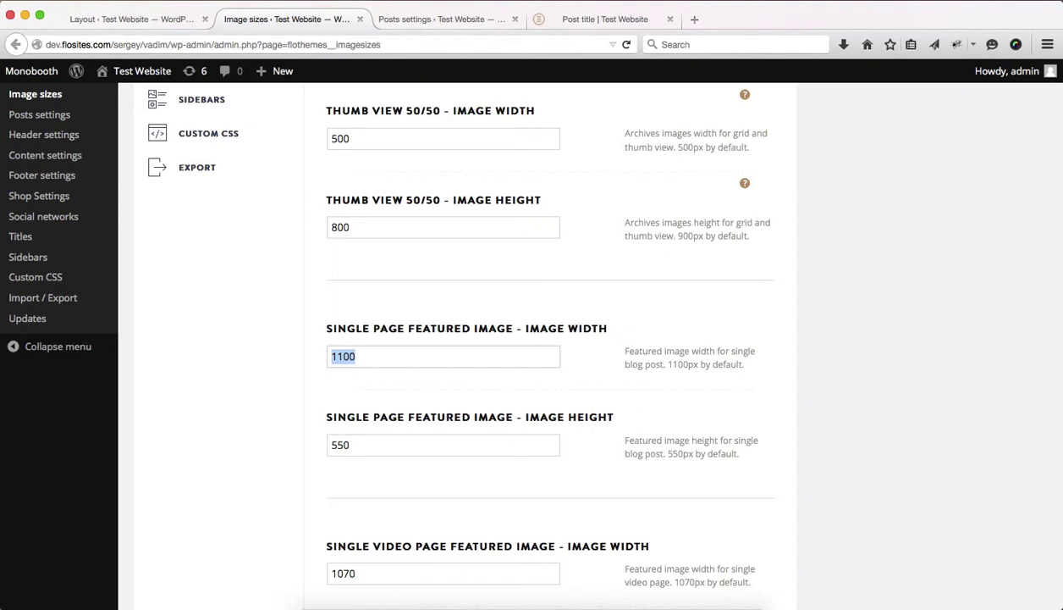
type("1200")
key("Tab")
type("800")
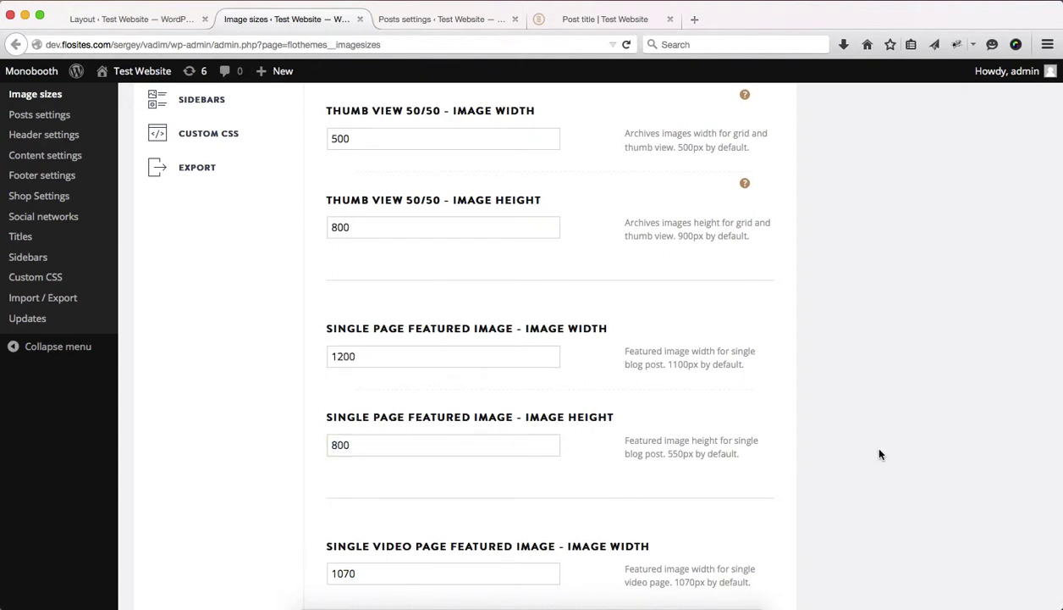
scroll(872, 448, "down", 7)
left_click(711, 512)
Reload the published sample post to check the featured image's proportions
key("ctrl+Tab")
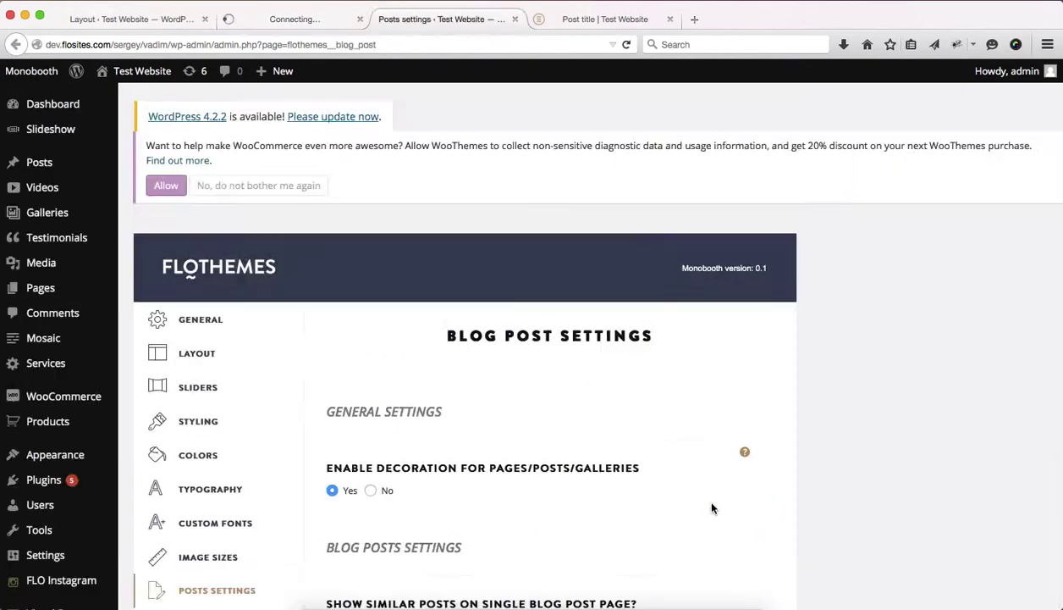
key("ctrl+Tab")
key("super+r")
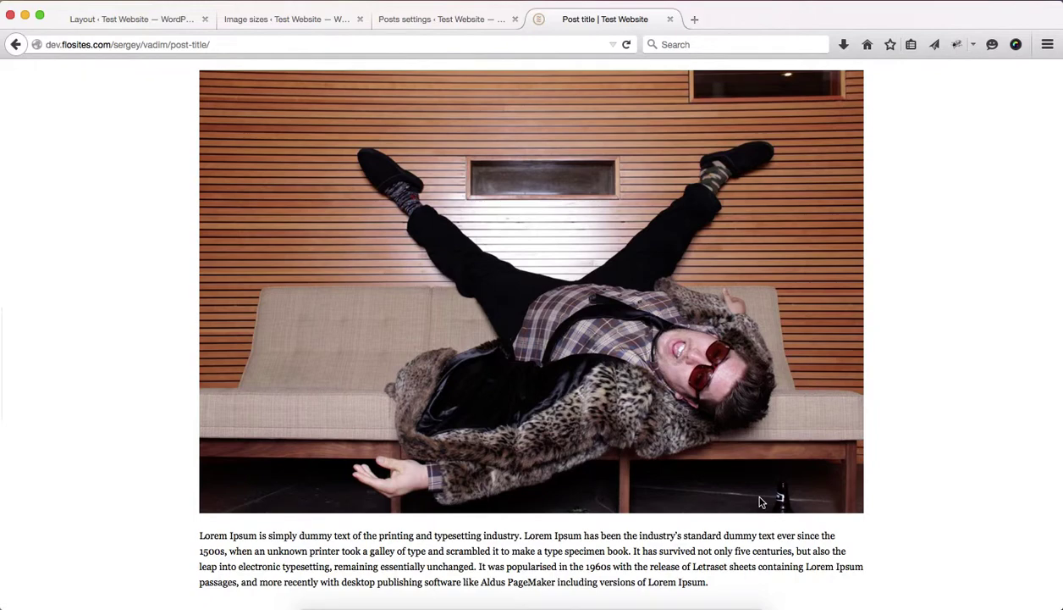
Examine the decoration option for pages, posts and galleries in the Blog Post Settings against the ornament above the sample post's title
key("super+2")
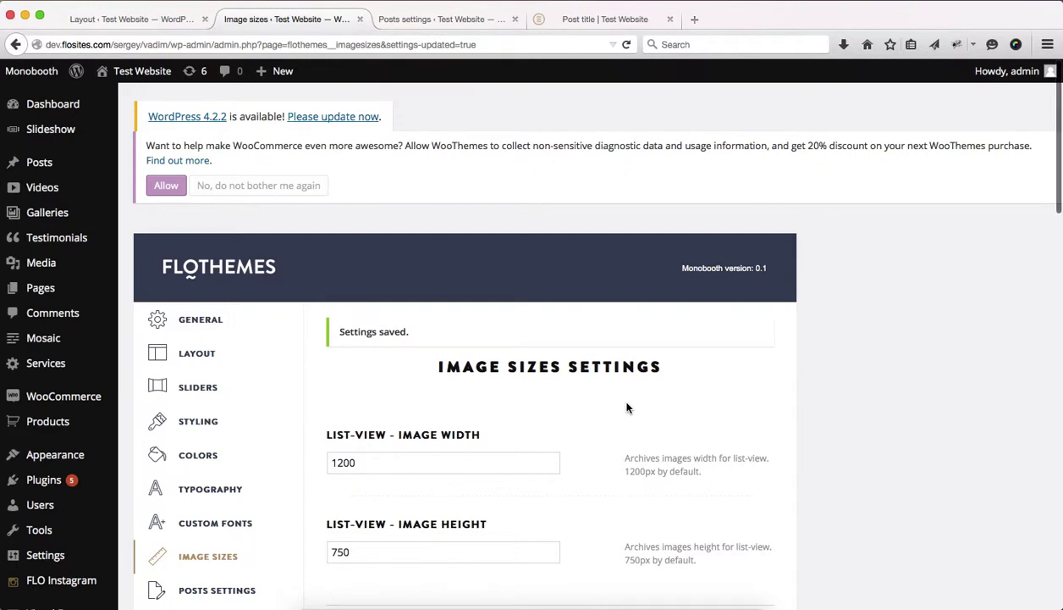
left_click(415, 20)
scroll(511, 180, "down", 5)
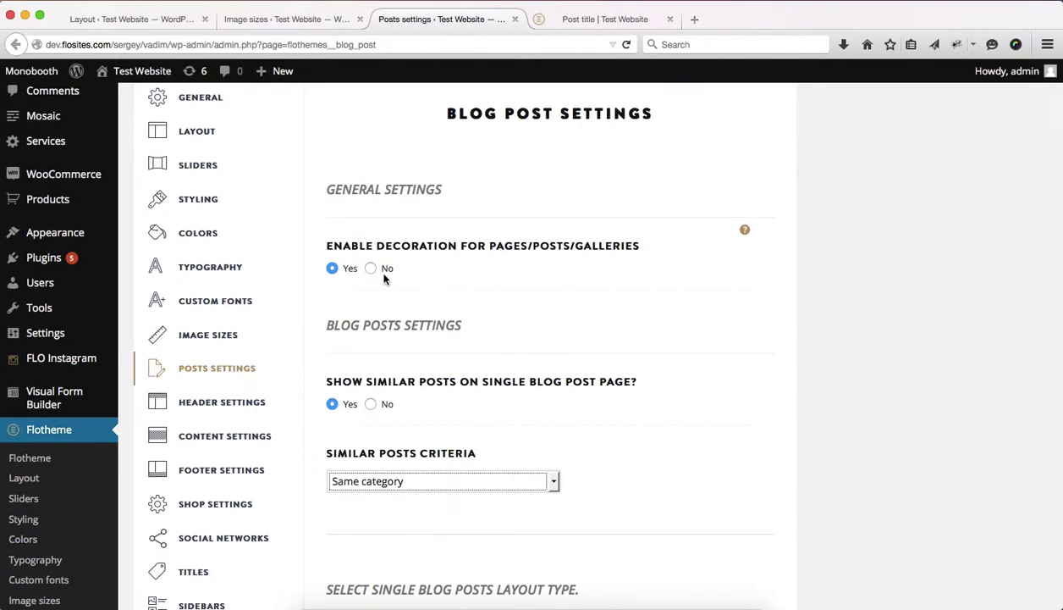
key("ctrl+Tab")
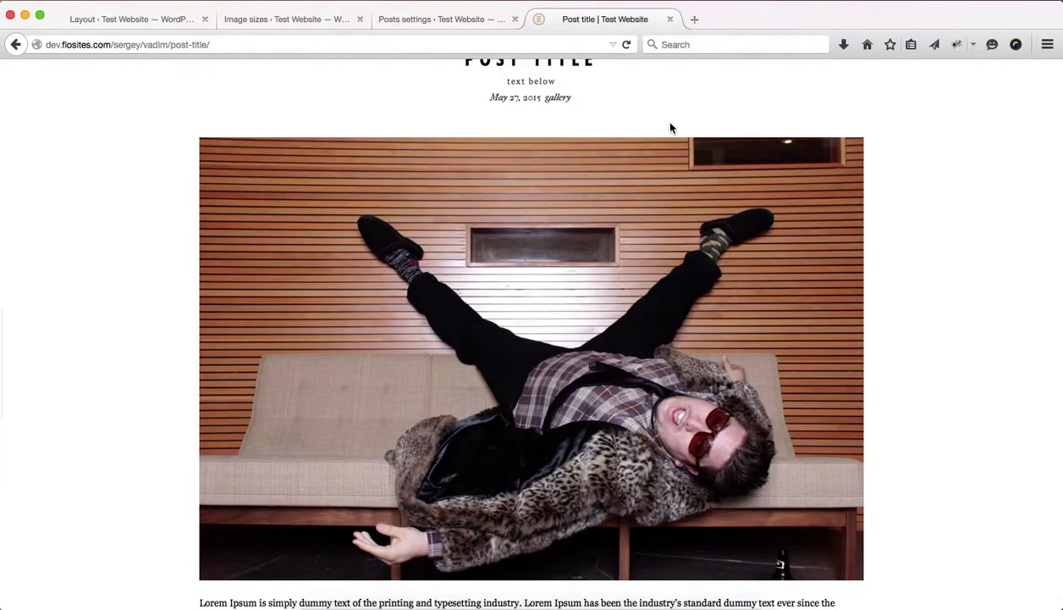
scroll(657, 119, "up", 3)
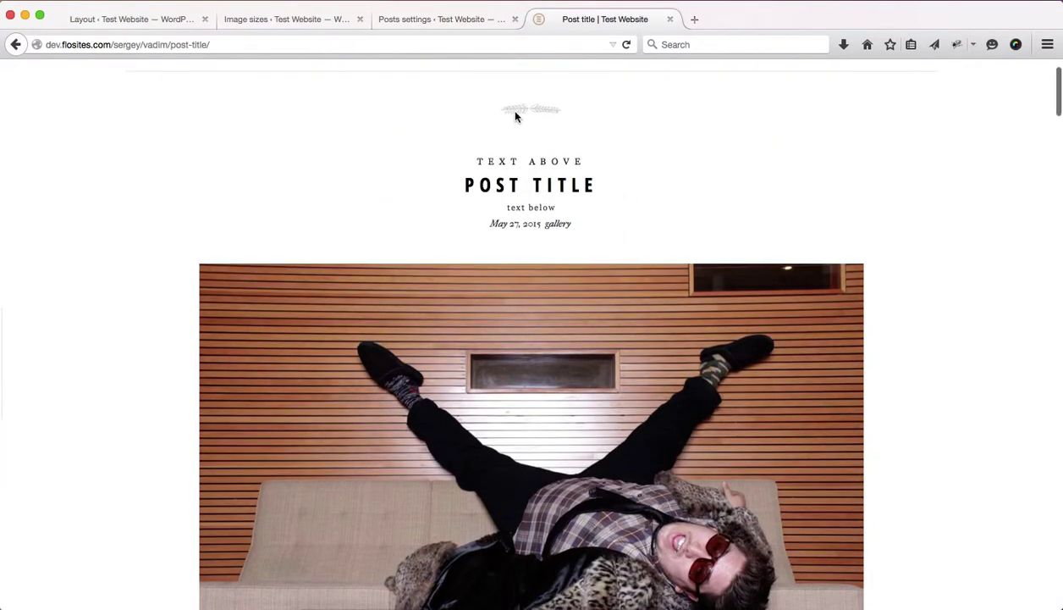
key("ctrl+shift+Tab")
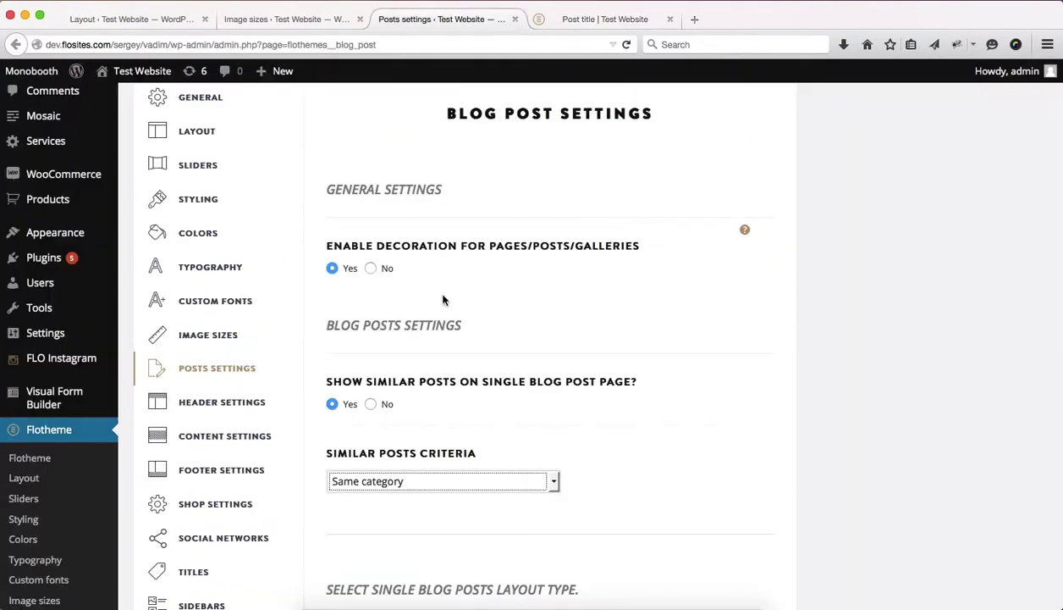
Examine the option for showing similar posts on single blog post pages and the available similar posts criteria
scroll(442, 299, "down", 3)
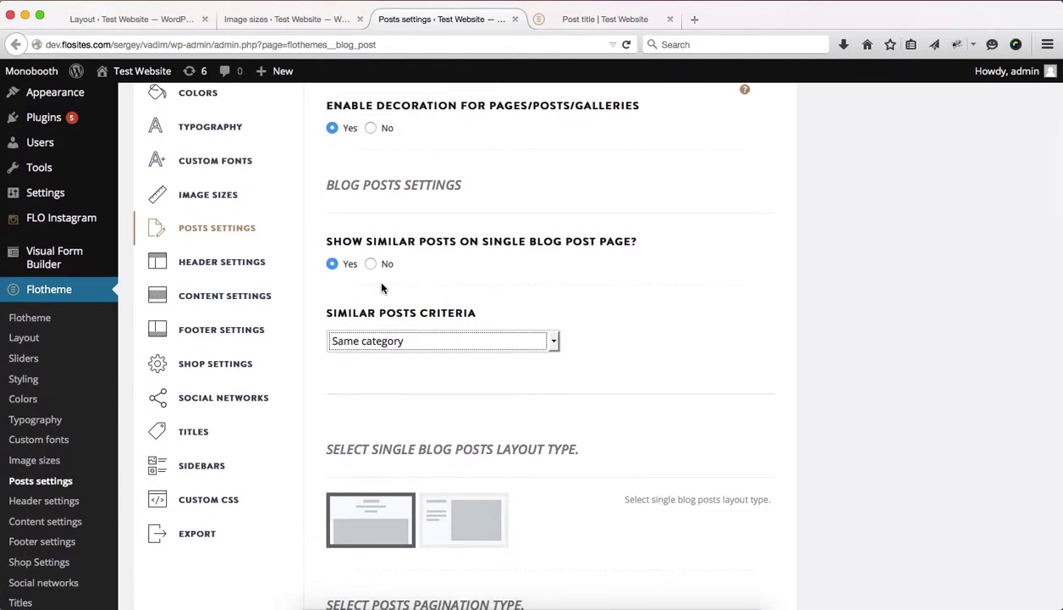
scroll(376, 287, "down", 1)
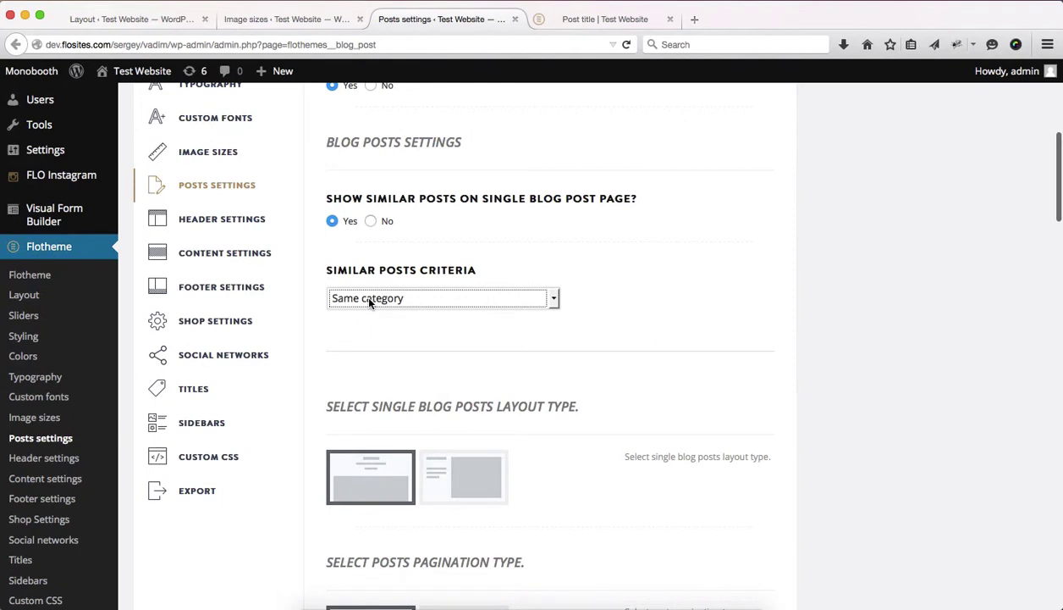
left_click(369, 302)
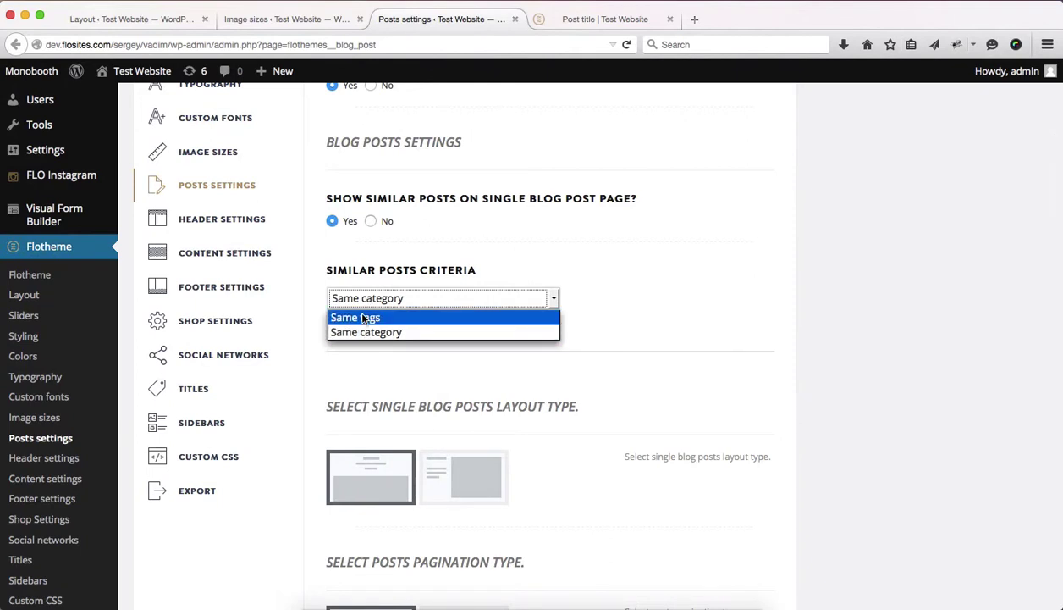
left_click(664, 303)
scroll(664, 304, "down", 1)
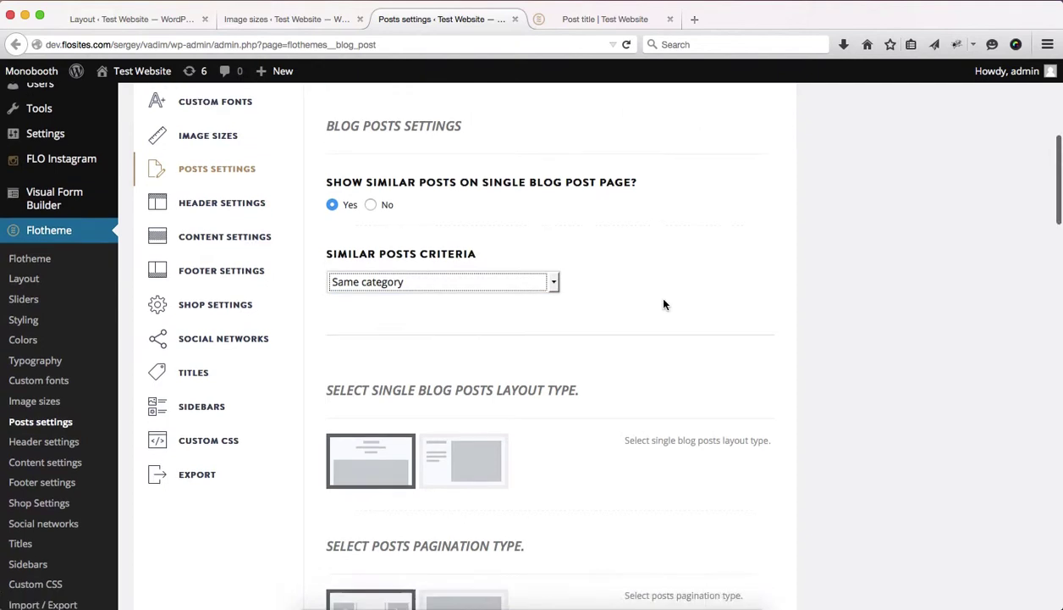
Examine the single blog posts layout types offered in the Blog Post Settings
scroll(664, 304, "down", 5)
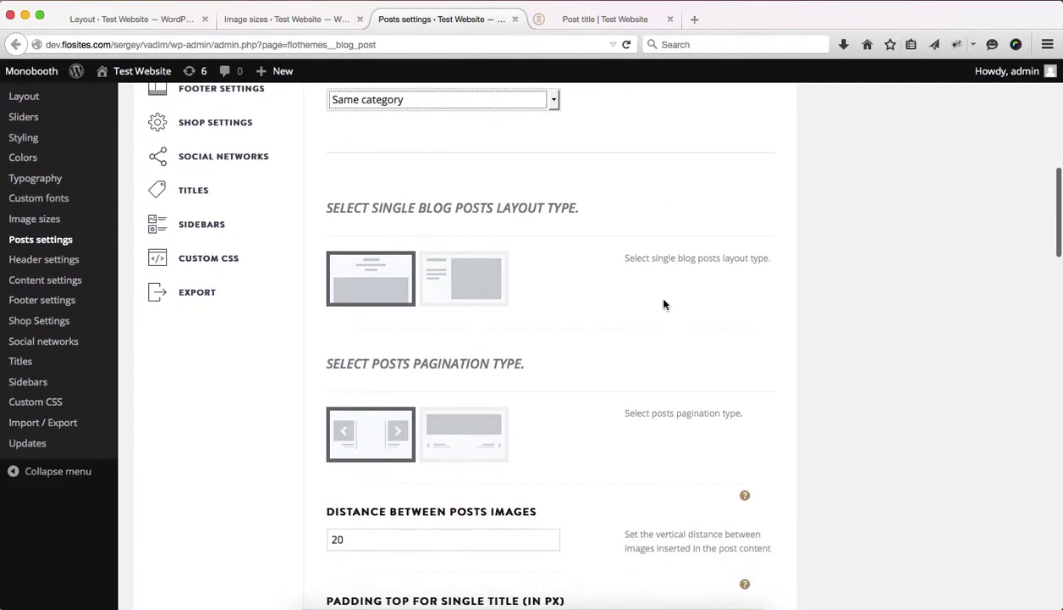
left_click(369, 290)
scroll(475, 337, "down", 2)
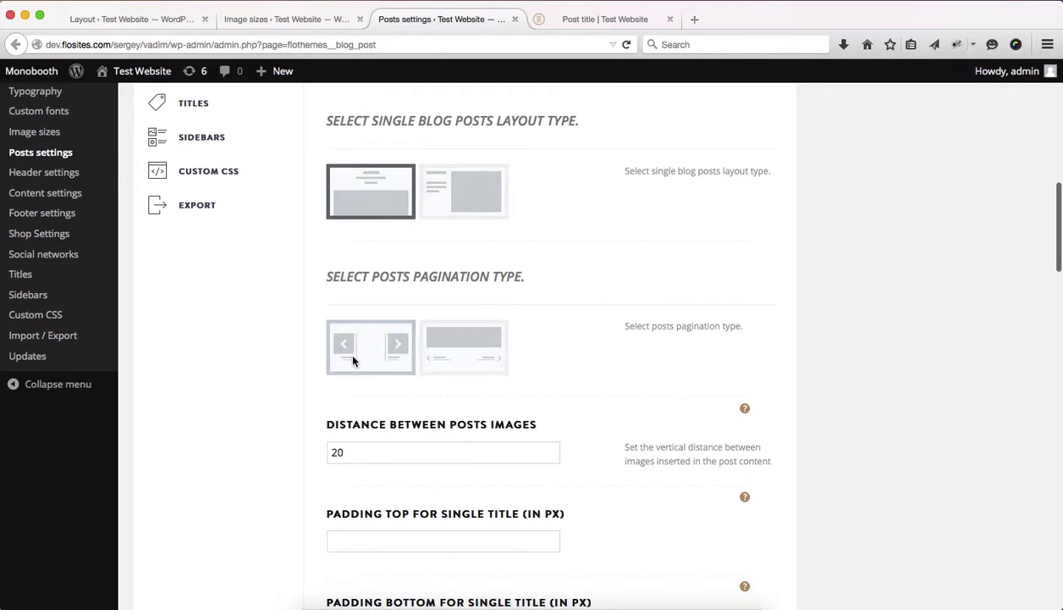
Compare the posts pagination type with side arrows against the previous-post link at the edge of the sample post
scroll(403, 306, "down", 1)
left_click(403, 329)
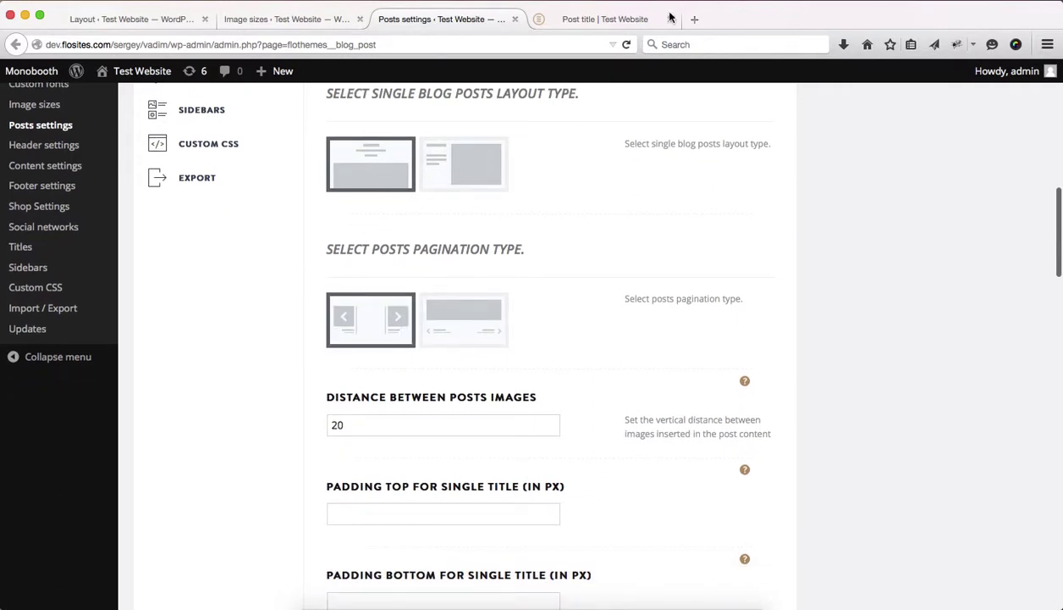
left_click(620, 18)
mouse_move(5, 416)
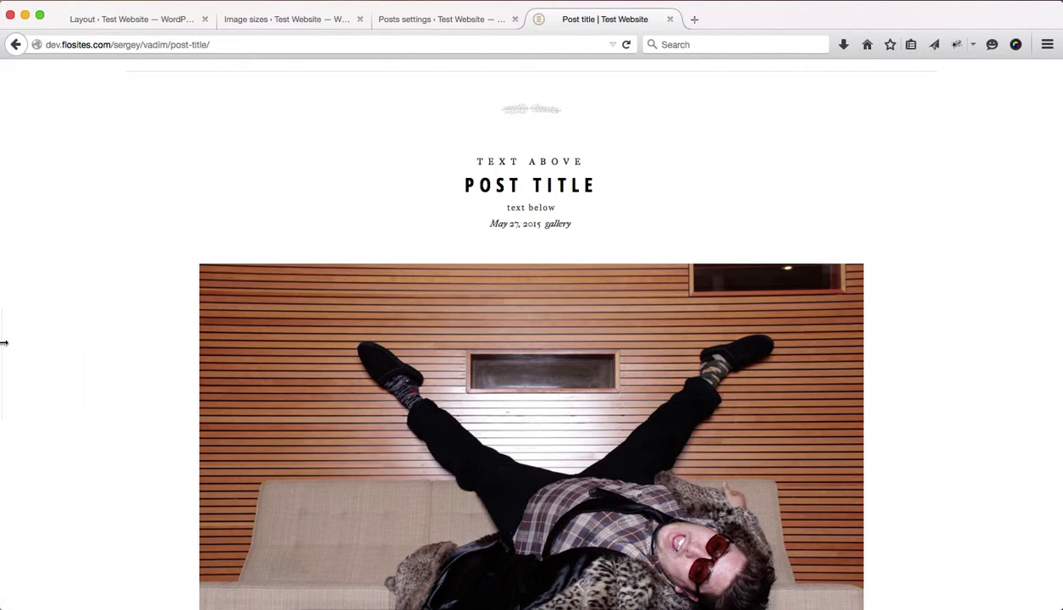
mouse_move(23, 359)
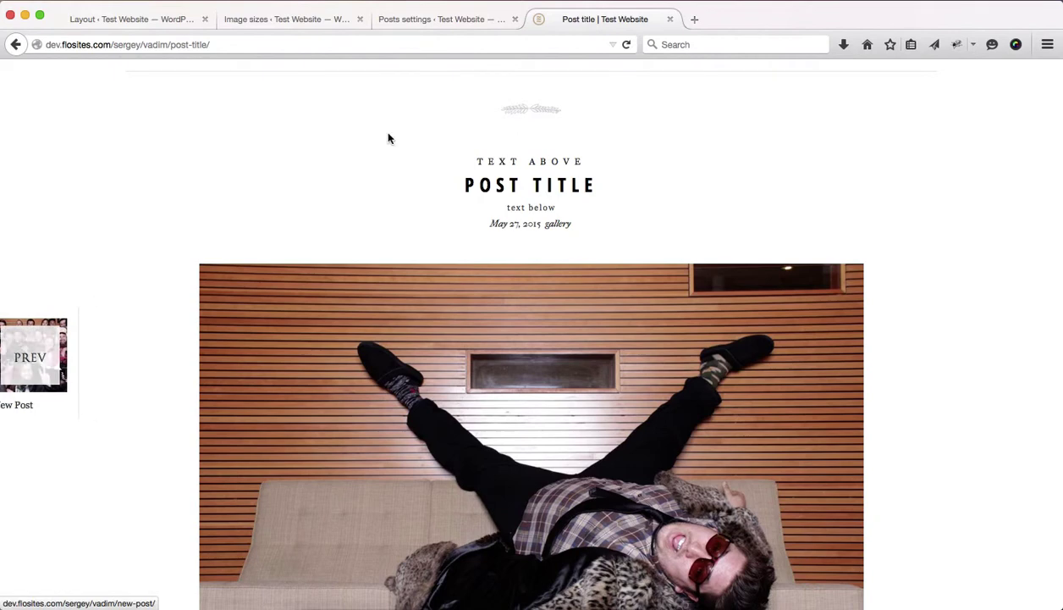
left_click(478, 21)
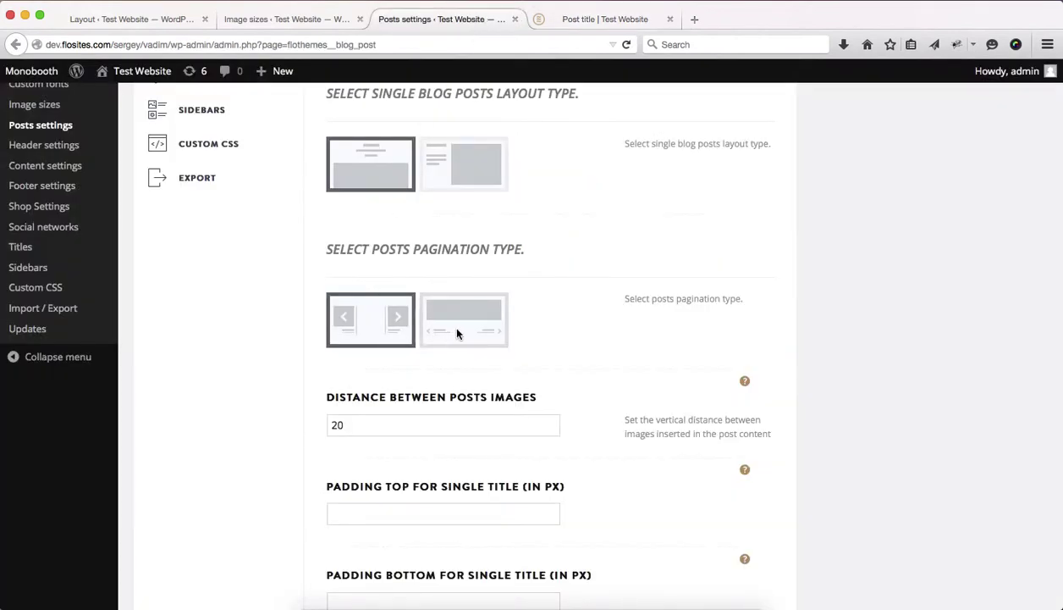
Look through the sample post down to its related posts to see where the below-content pagination type would sit
left_click(604, 18)
scroll(487, 279, "down", 5)
scroll(472, 331, "down", 15)
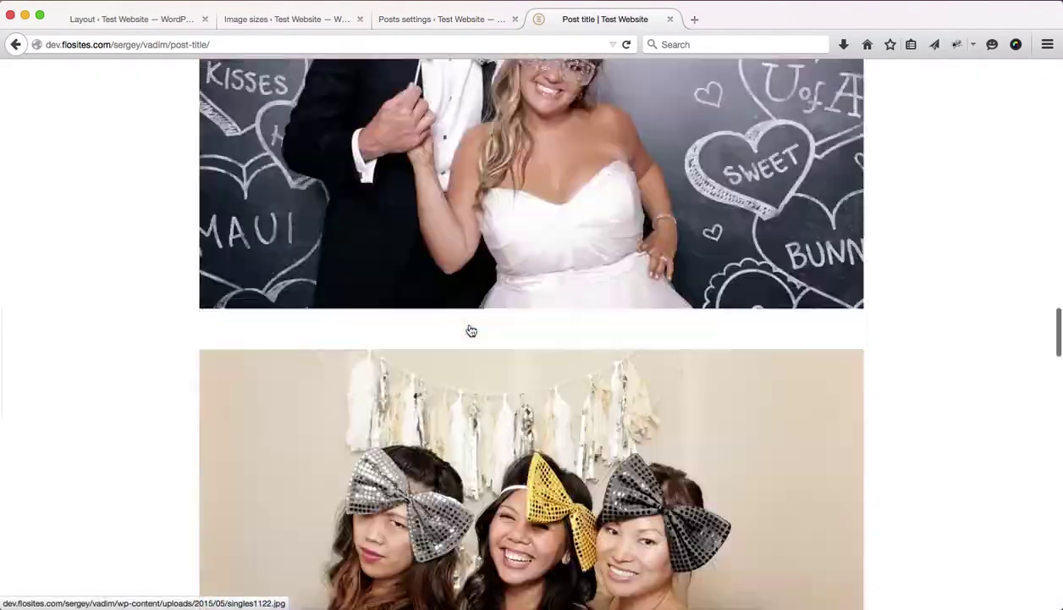
scroll(467, 329, "up", 1)
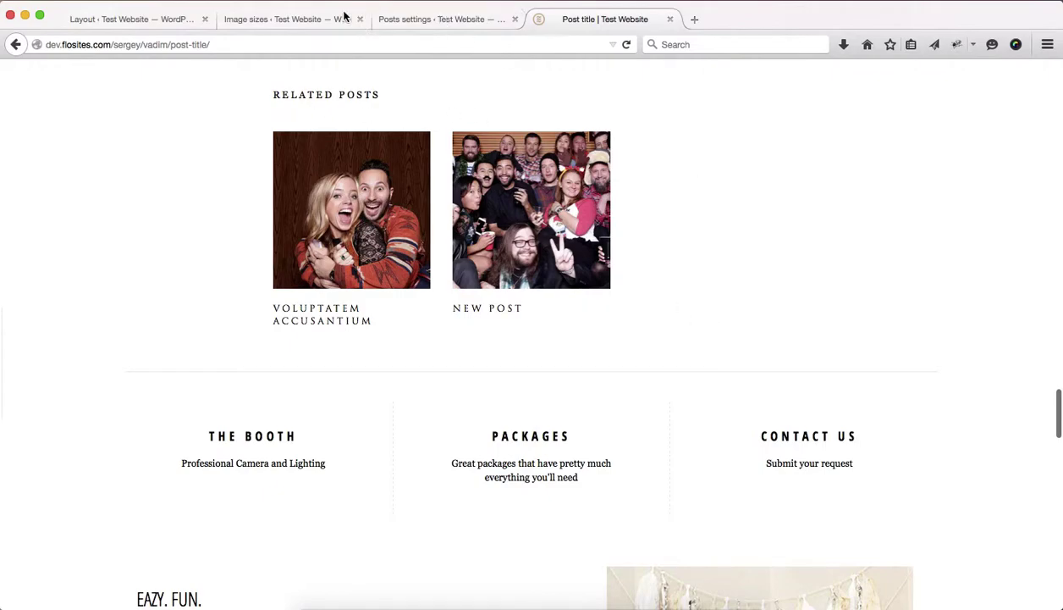
scroll(357, 210, "up", 10)
scroll(362, 213, "up", 5)
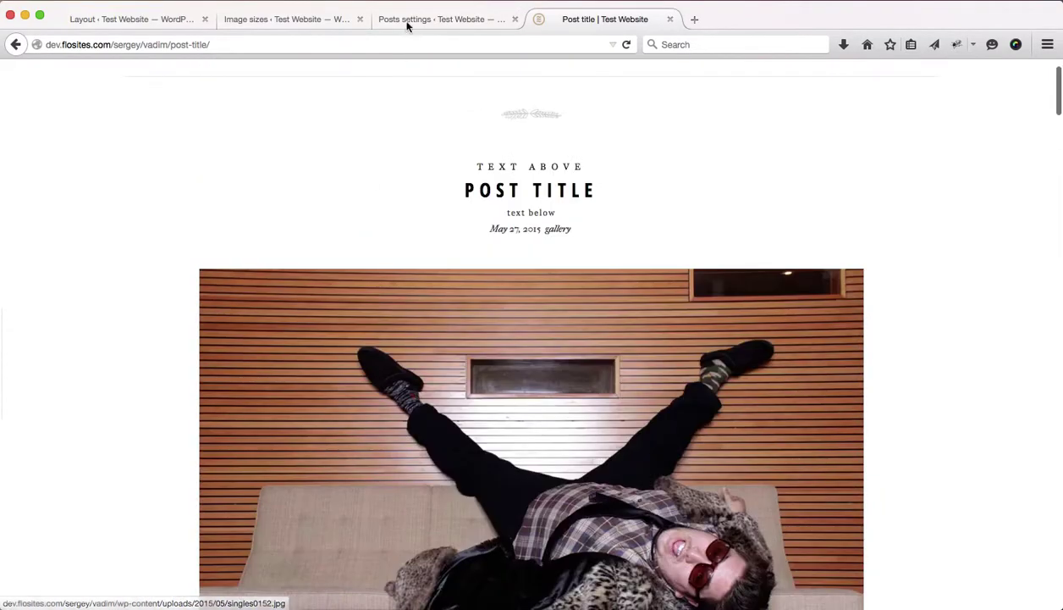
Compare the distance between posts images setting with the vertical gaps between the images in the sample post
left_click(405, 20)
scroll(304, 319, "down", 3)
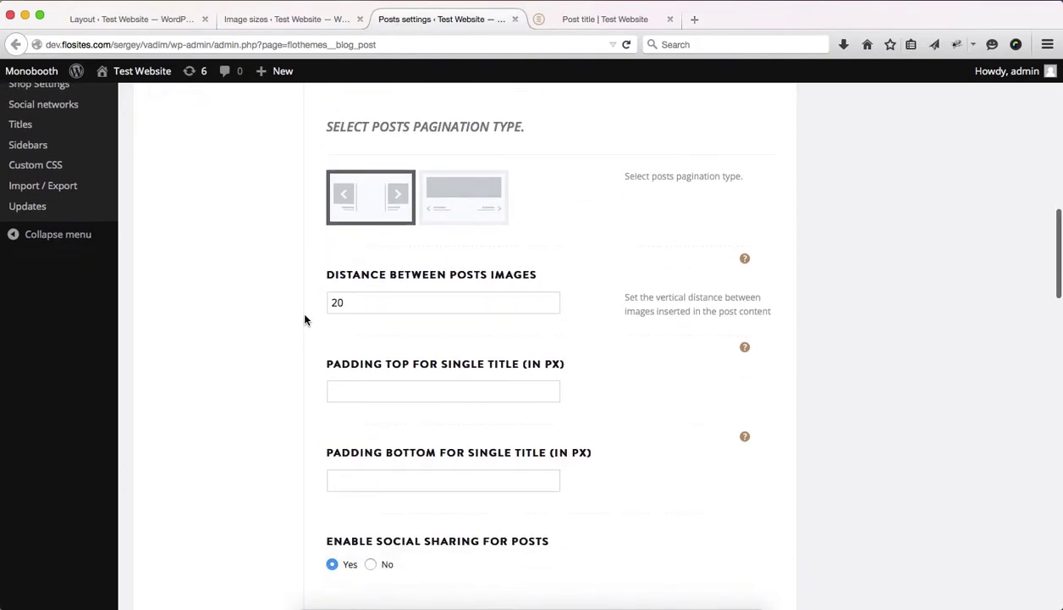
left_click(363, 302)
left_click(583, 24)
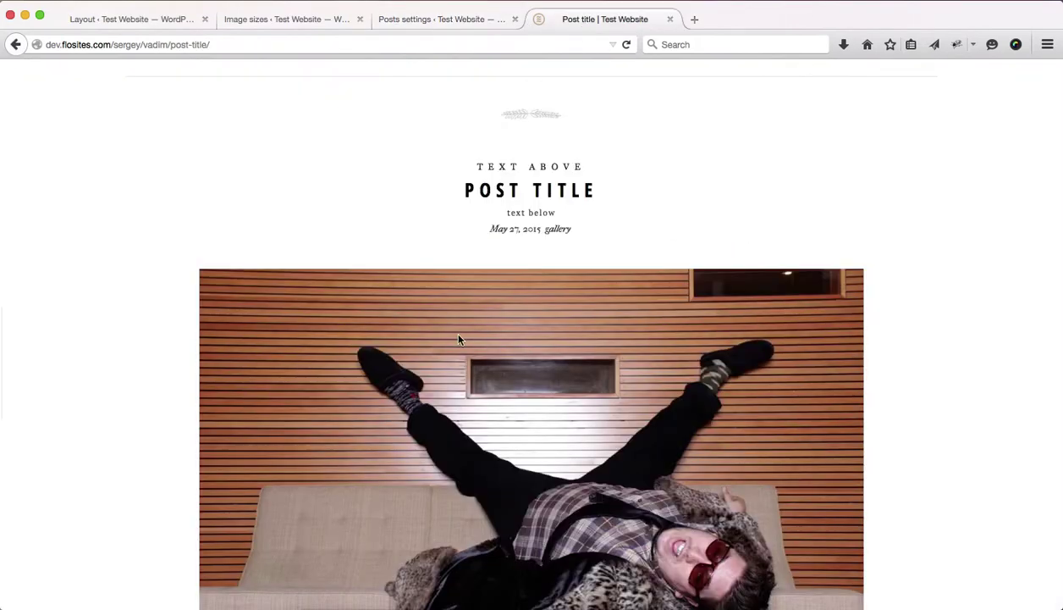
scroll(458, 337, "down", 15)
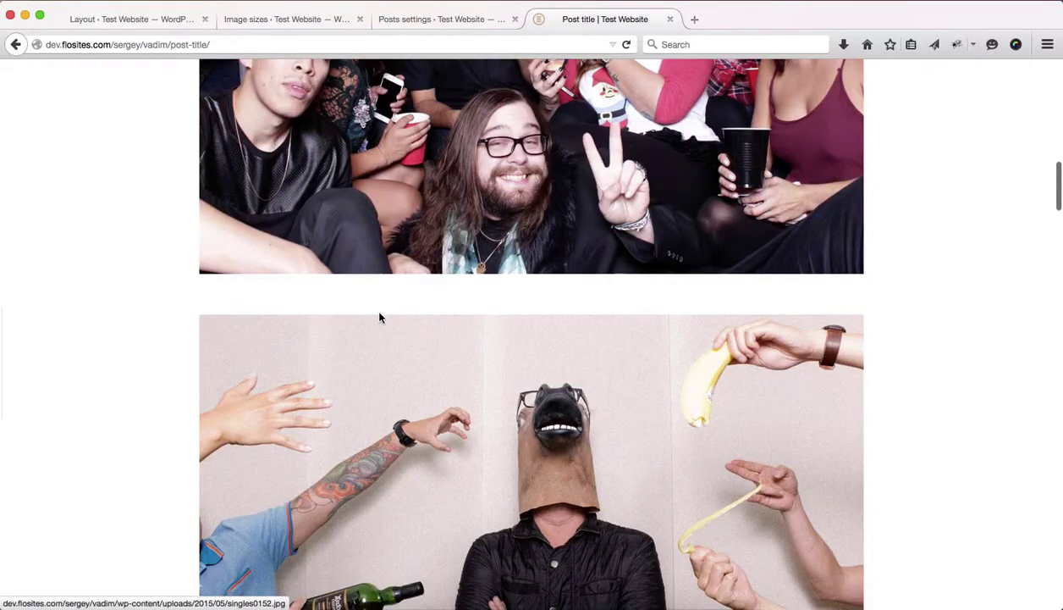
key("ctrl+shift+Tab")
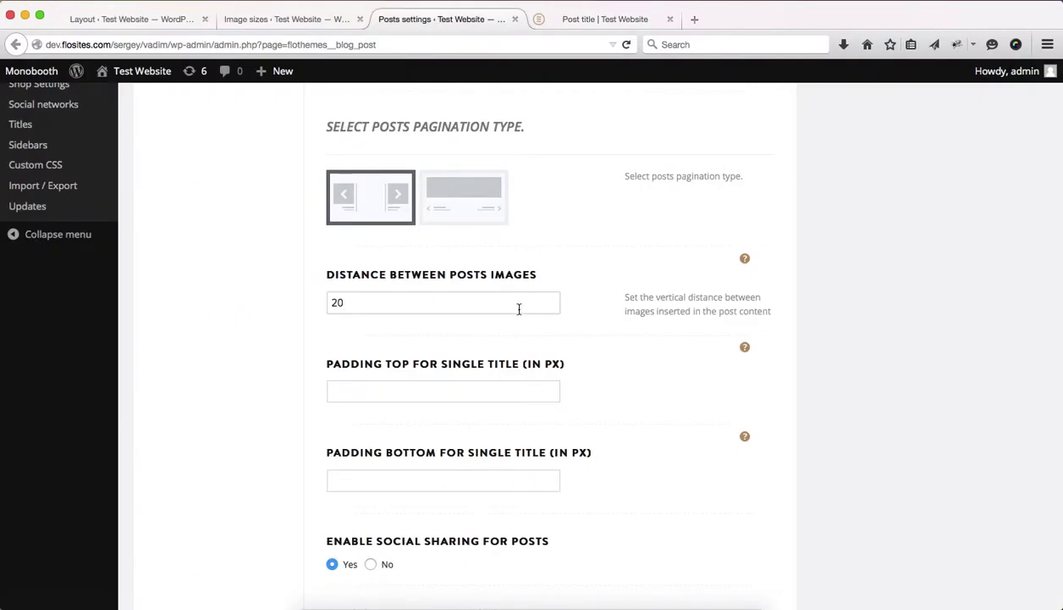
Review the single title padding, social sharing and auto set featured images options in the Blog Post Settings
scroll(526, 314, "down", 3)
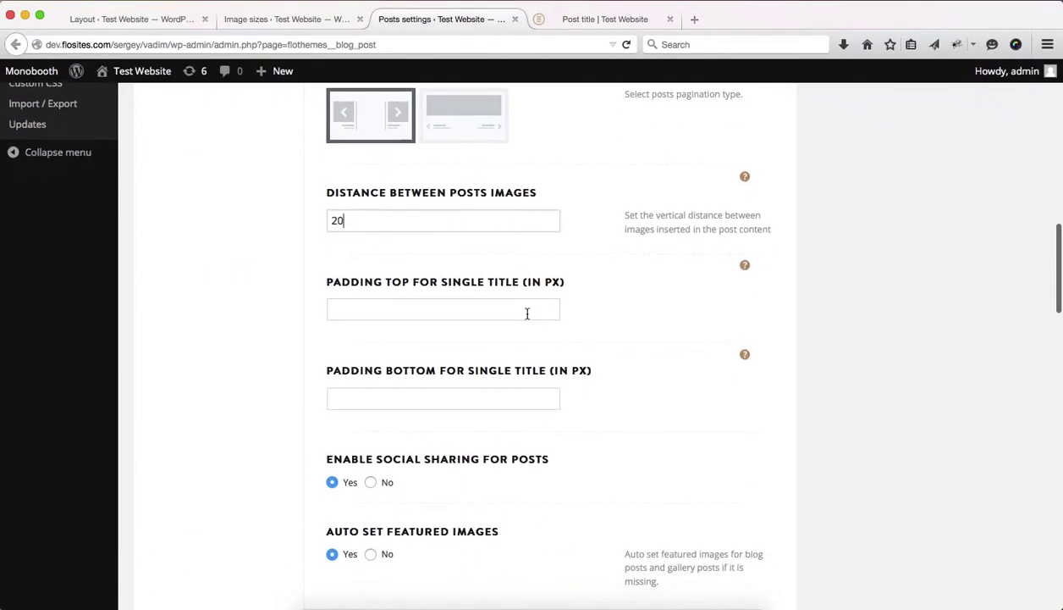
scroll(526, 313, "down", 4)
scroll(508, 322, "down", 3)
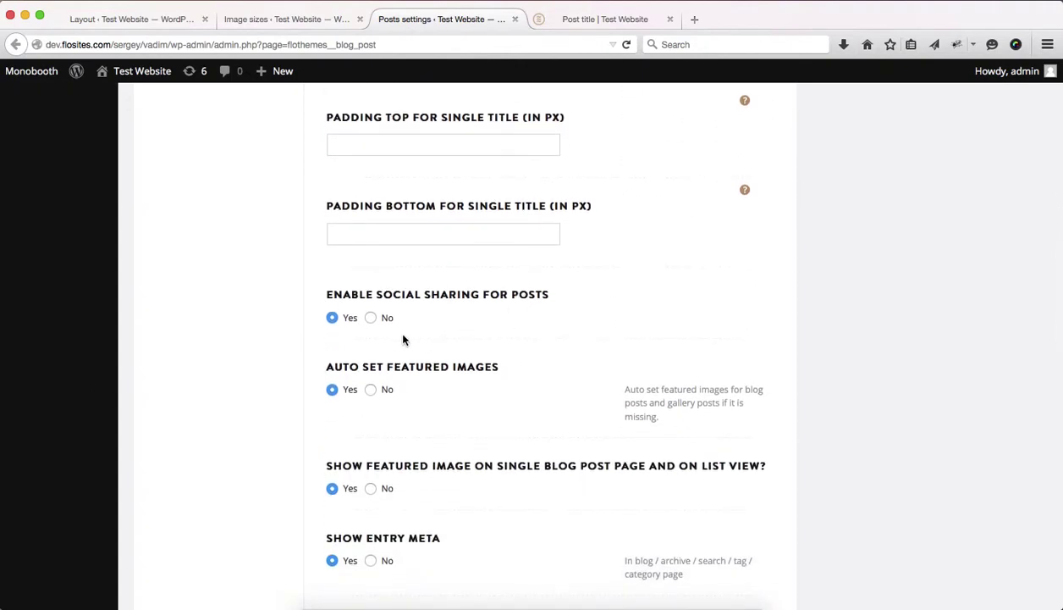
scroll(403, 339, "down", 3)
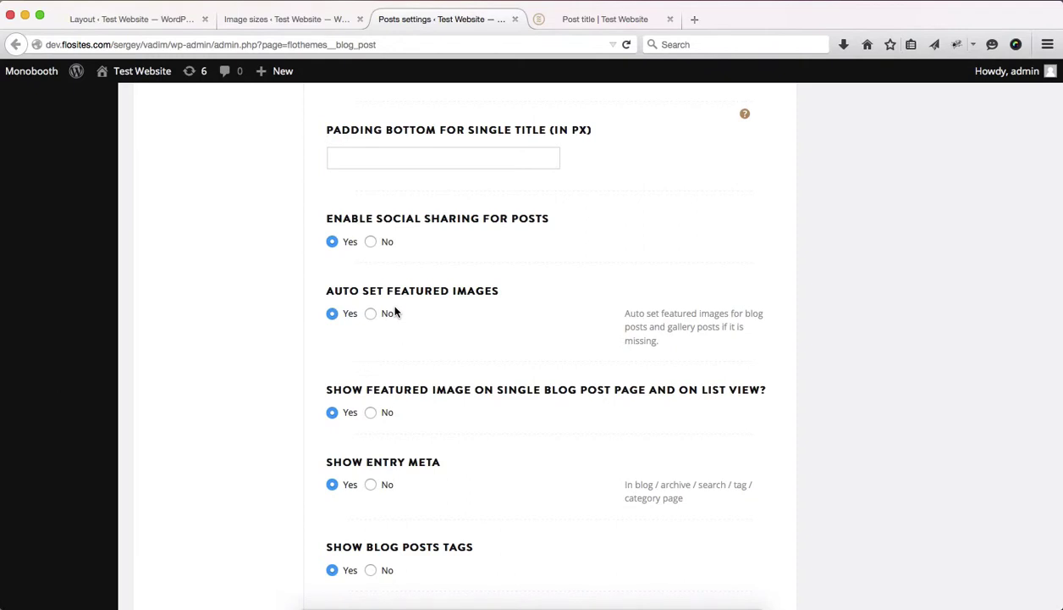
scroll(394, 311, "down", 3)
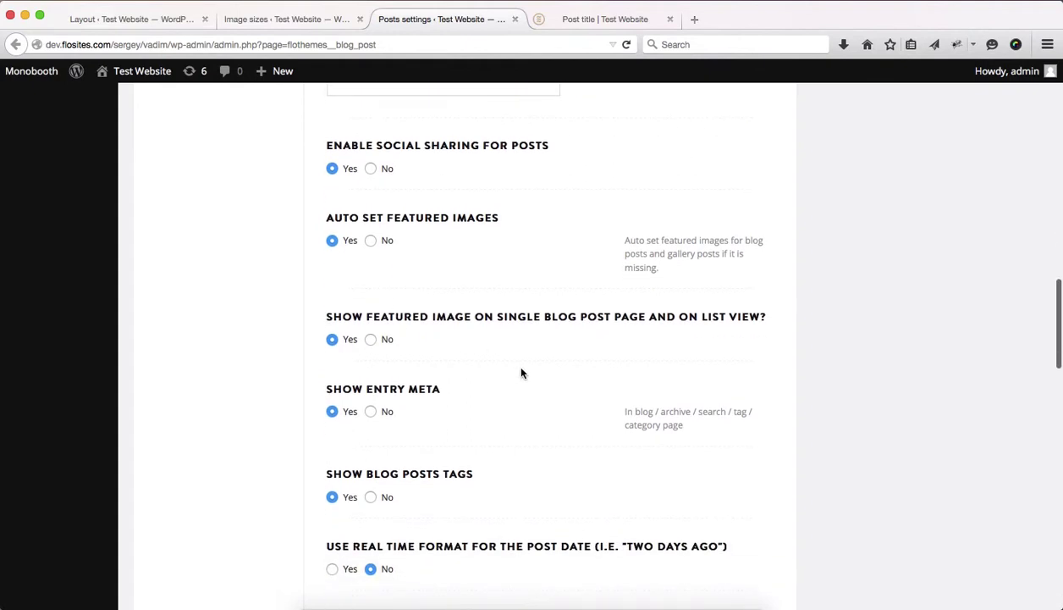
Check the sample post's featured image against the option for showing it on single post pages and in list view
left_click(592, 20)
scroll(545, 293, "up", 15)
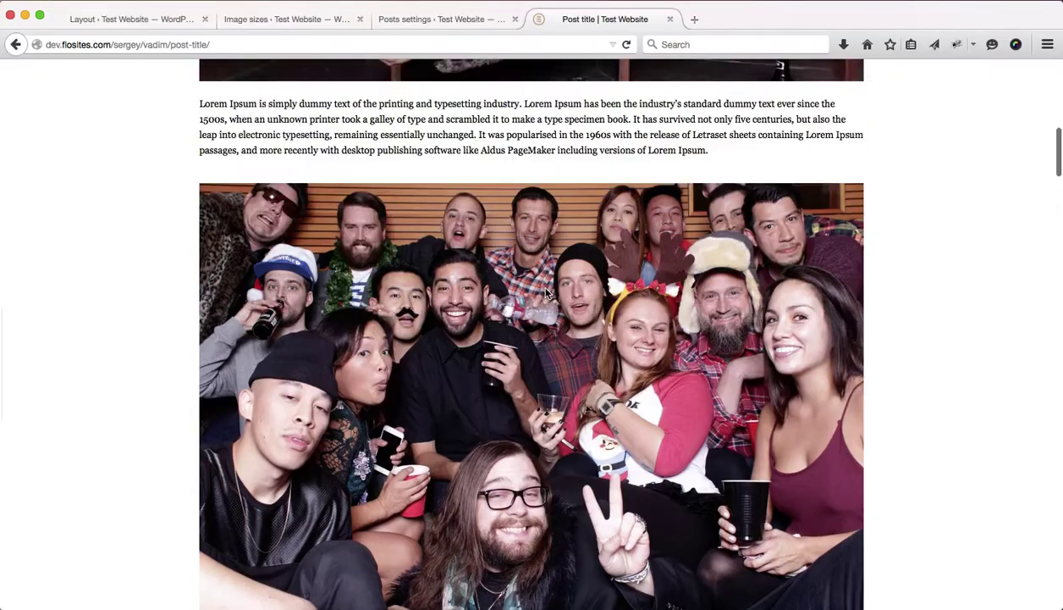
scroll(545, 293, "down", 2)
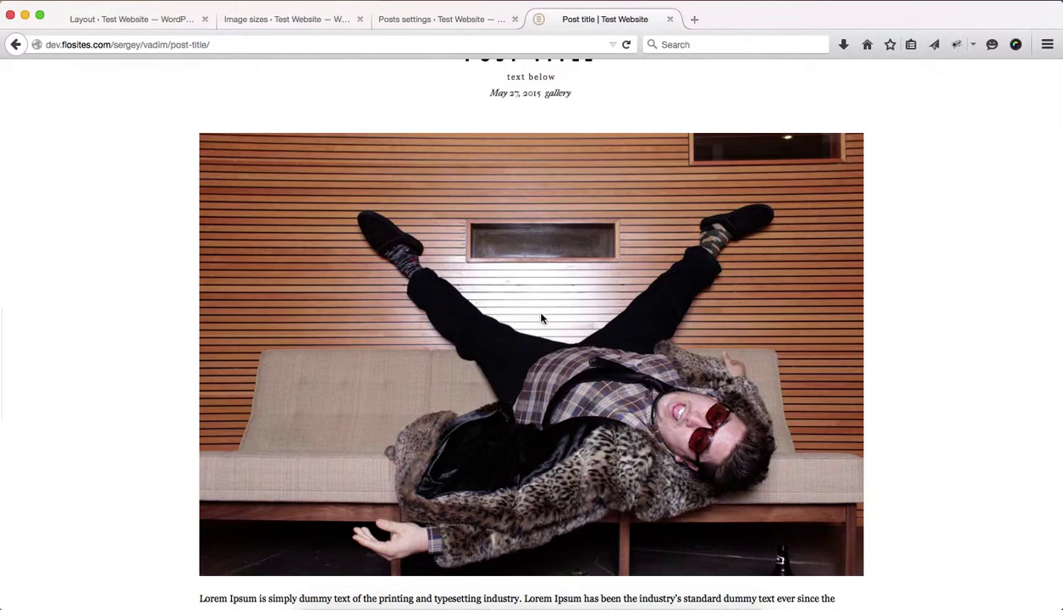
left_click(448, 19)
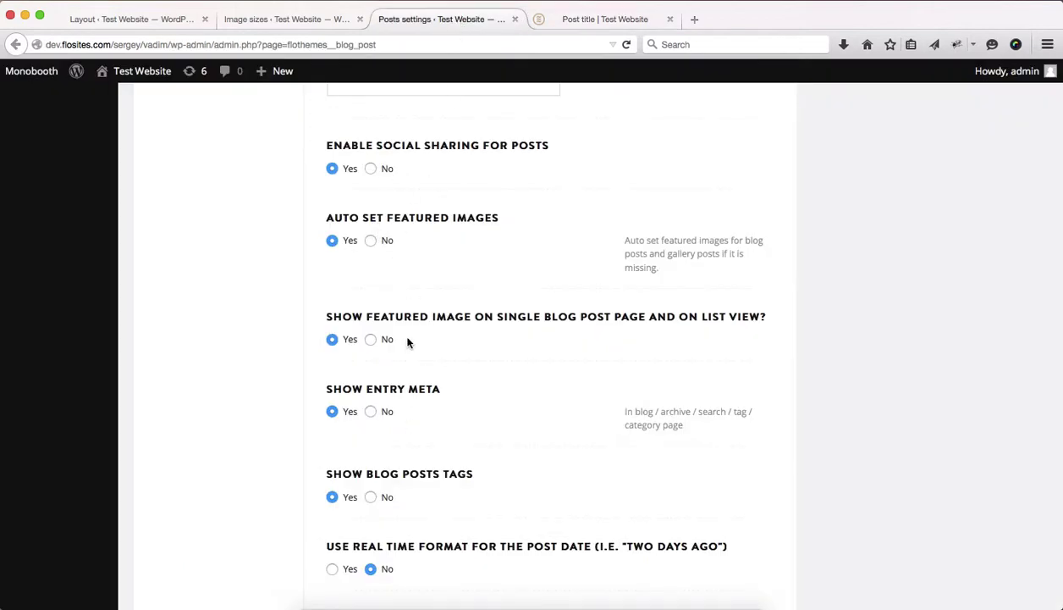
Compare the Show Entry Meta option with the date and category line under the sample post's title
scroll(378, 348, "down", 3)
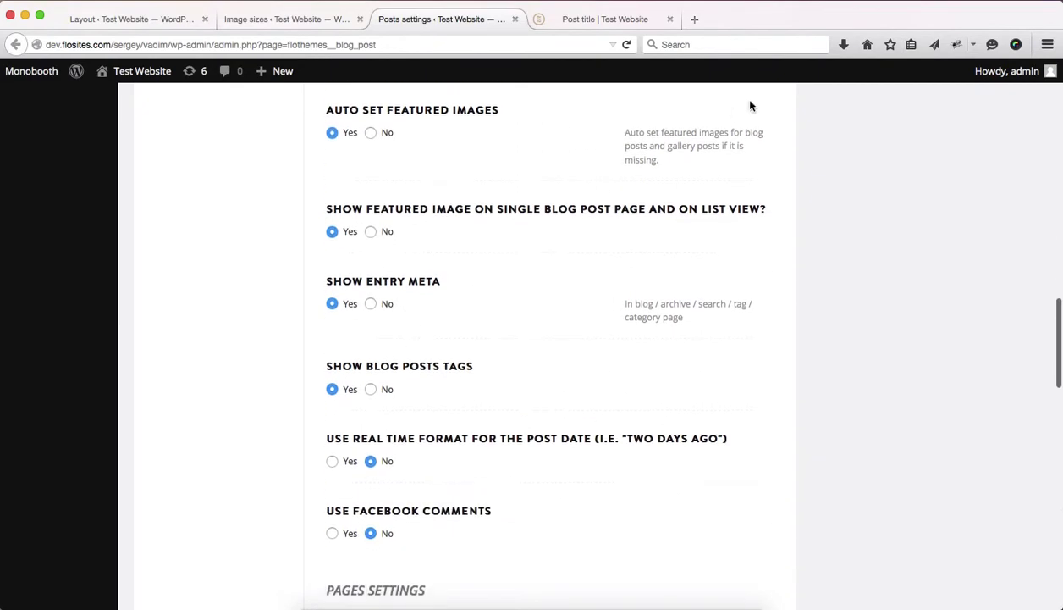
left_click(631, 20)
scroll(576, 239, "up", 3)
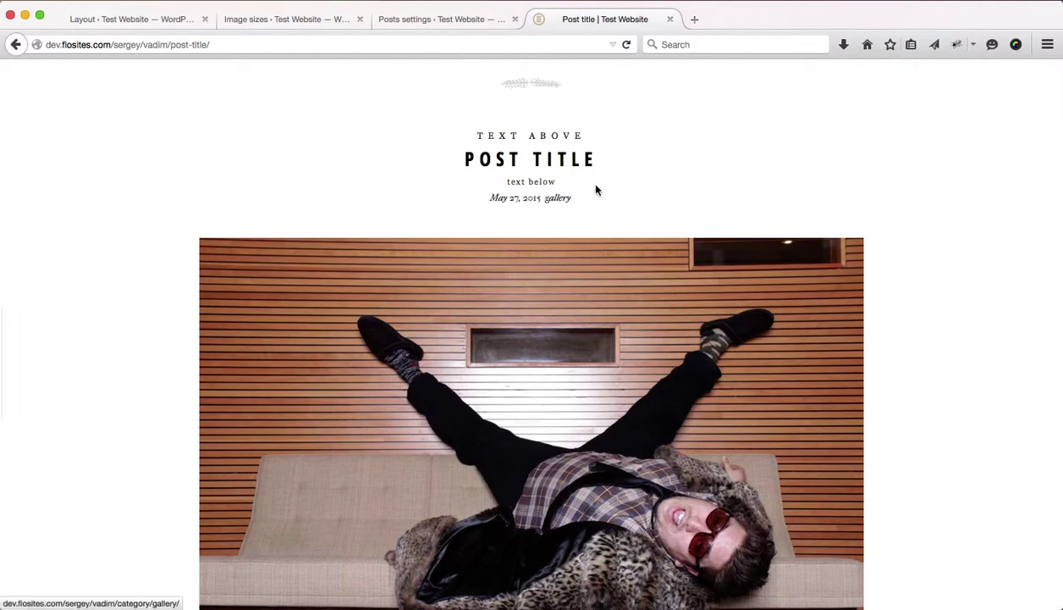
left_click(469, 21)
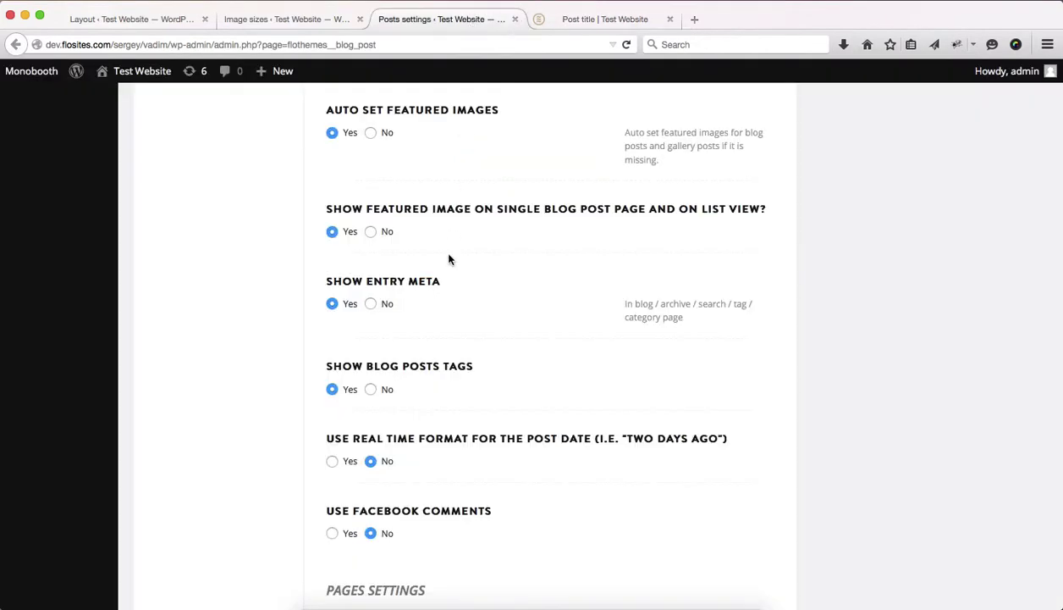
Compare the real time format option for the post date with the date shown on the sample post
scroll(449, 260, "down", 5)
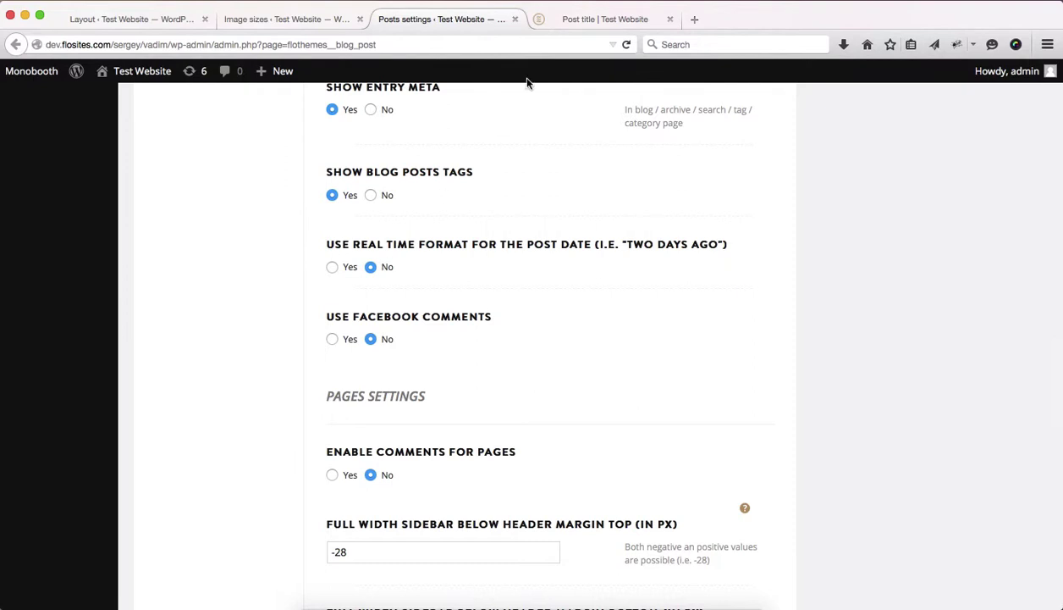
left_click(573, 23)
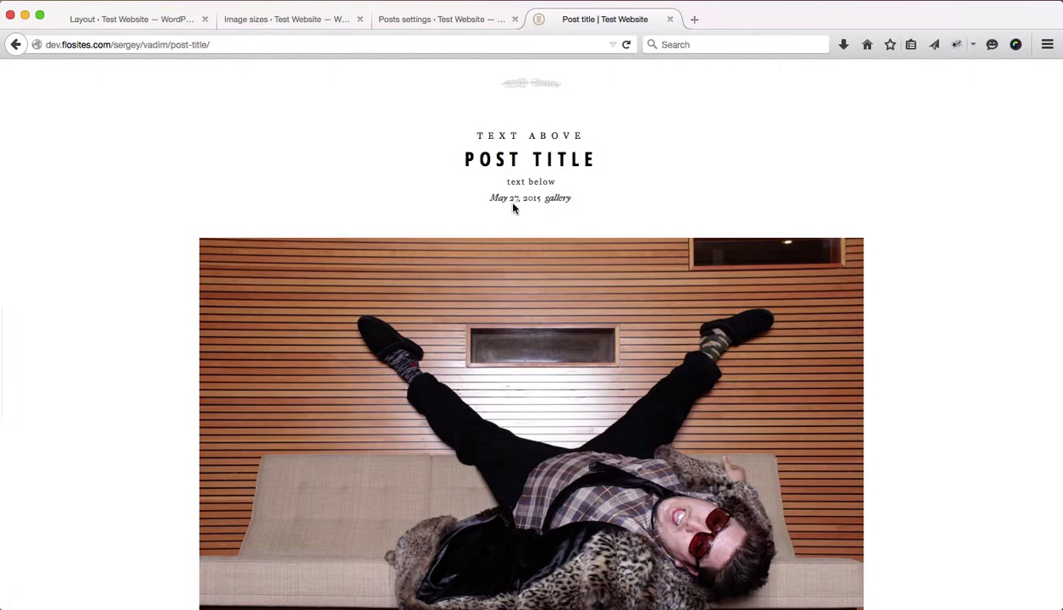
left_click(444, 19)
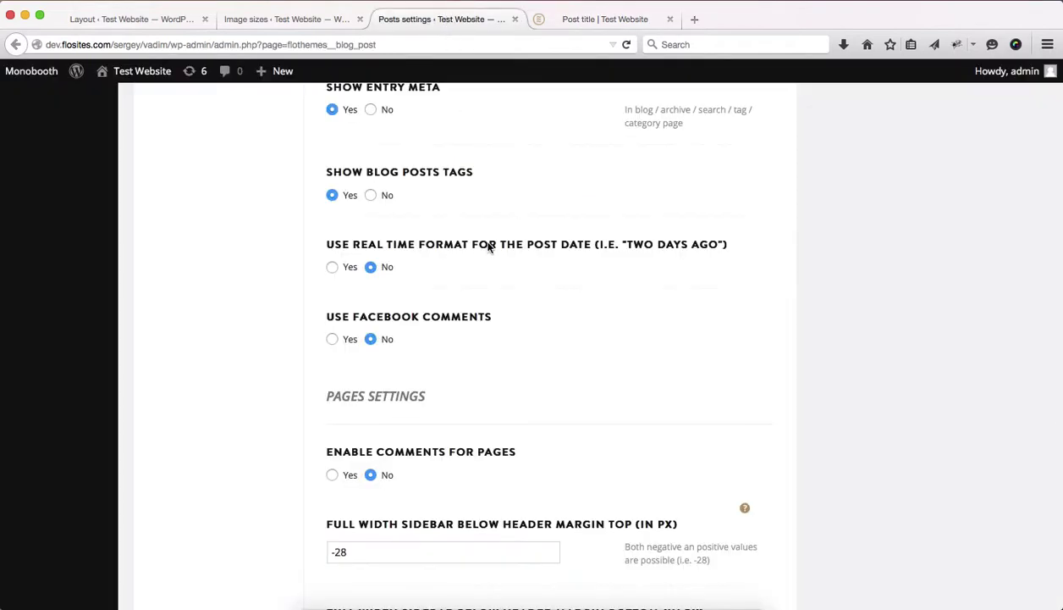
Review the Facebook comments option, the Pages Settings and the Gallery Posts Settings
scroll(487, 245, "down", 1)
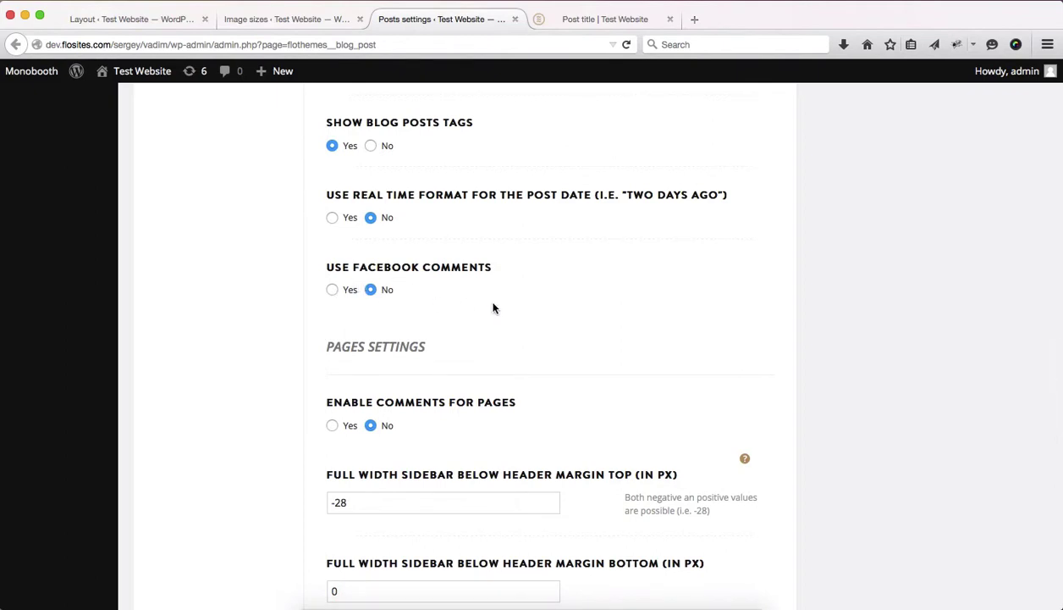
scroll(494, 308, "down", 2)
scroll(494, 308, "down", 2)
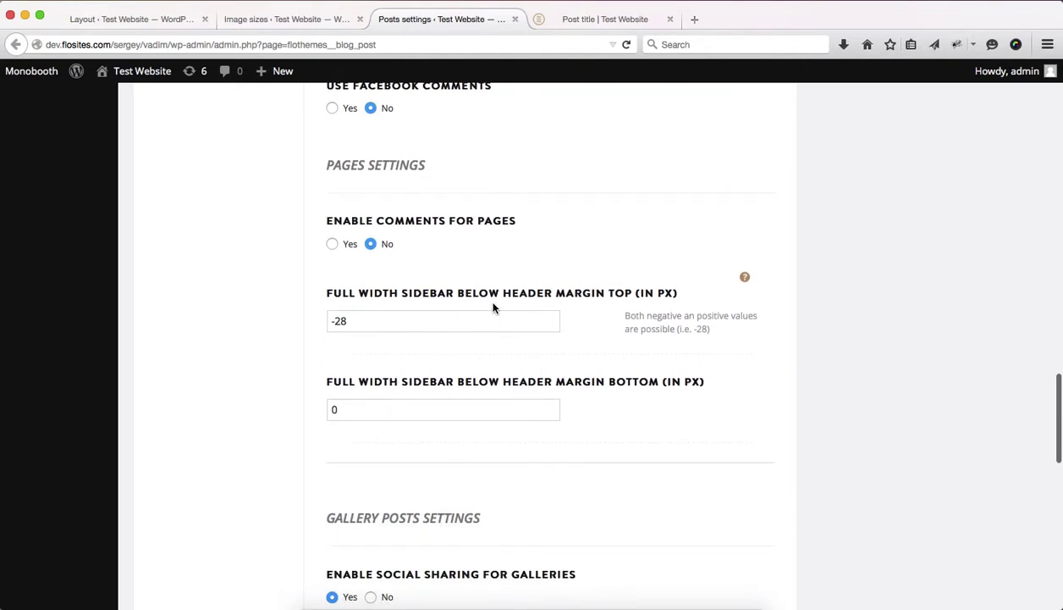
scroll(494, 308, "down", 5)
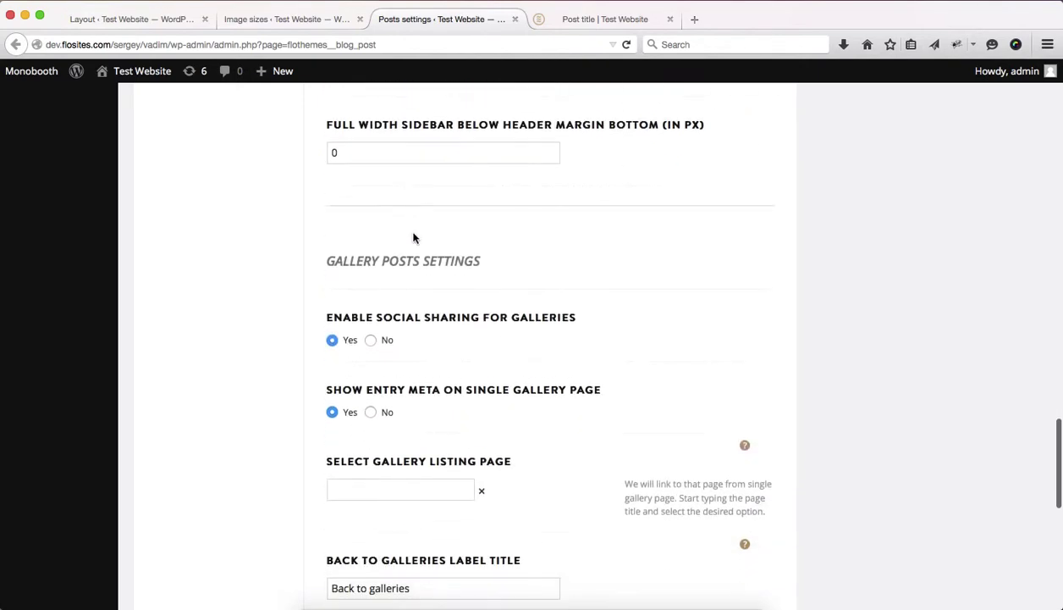
Return to the beginning of the Blog Post Settings and view the published sample post again
scroll(405, 337, "up", 7)
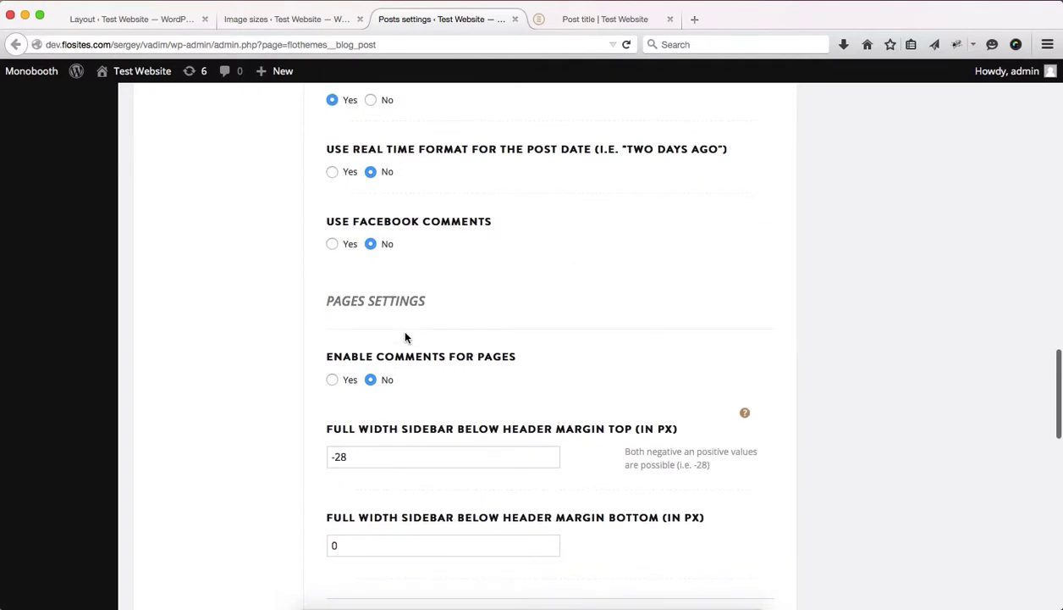
scroll(405, 337, "up", 12)
scroll(406, 337, "up", 8)
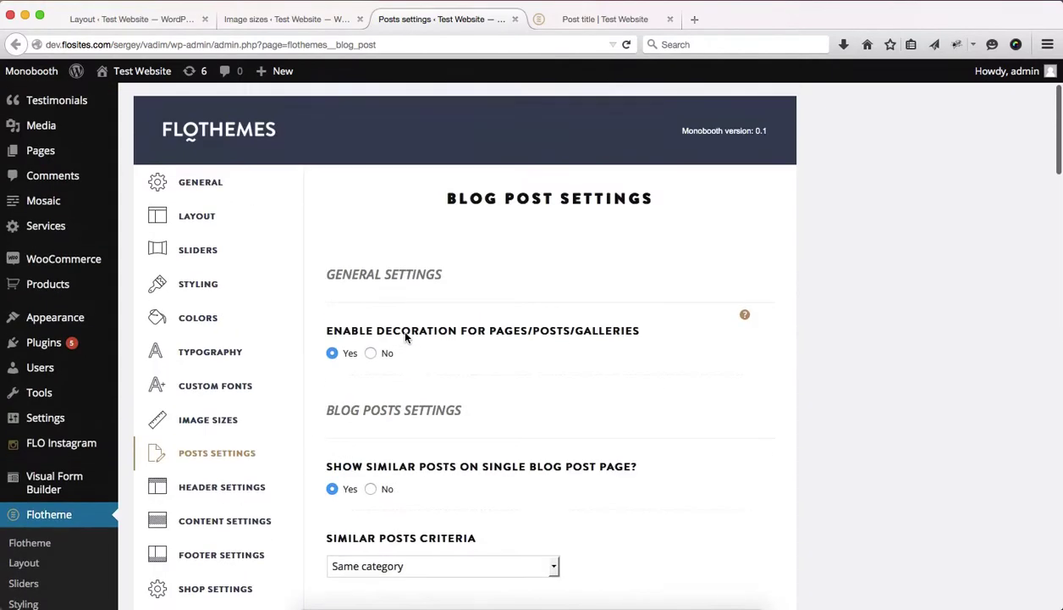
left_click(563, 18)
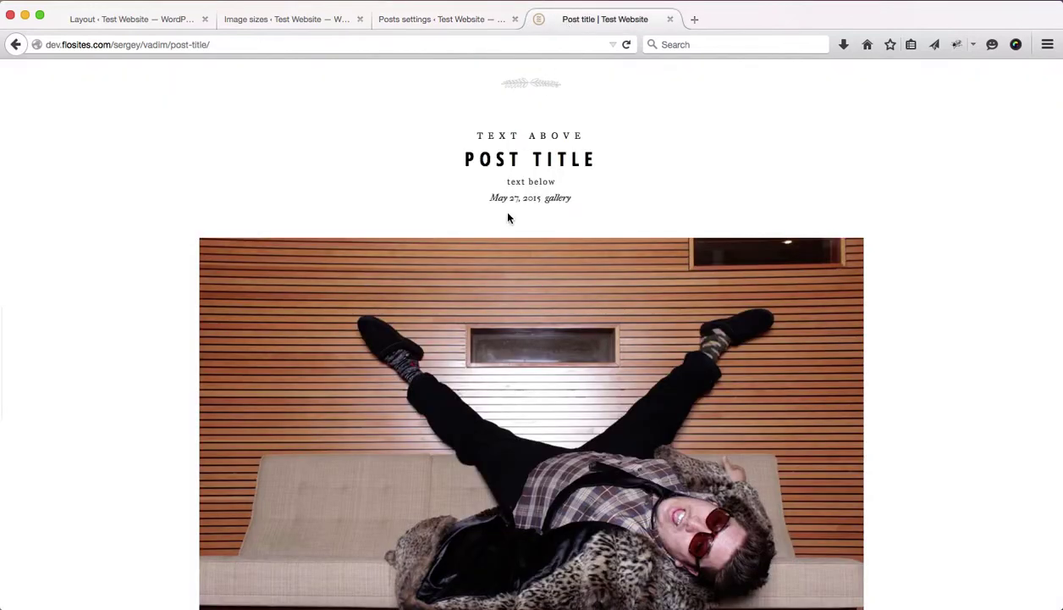